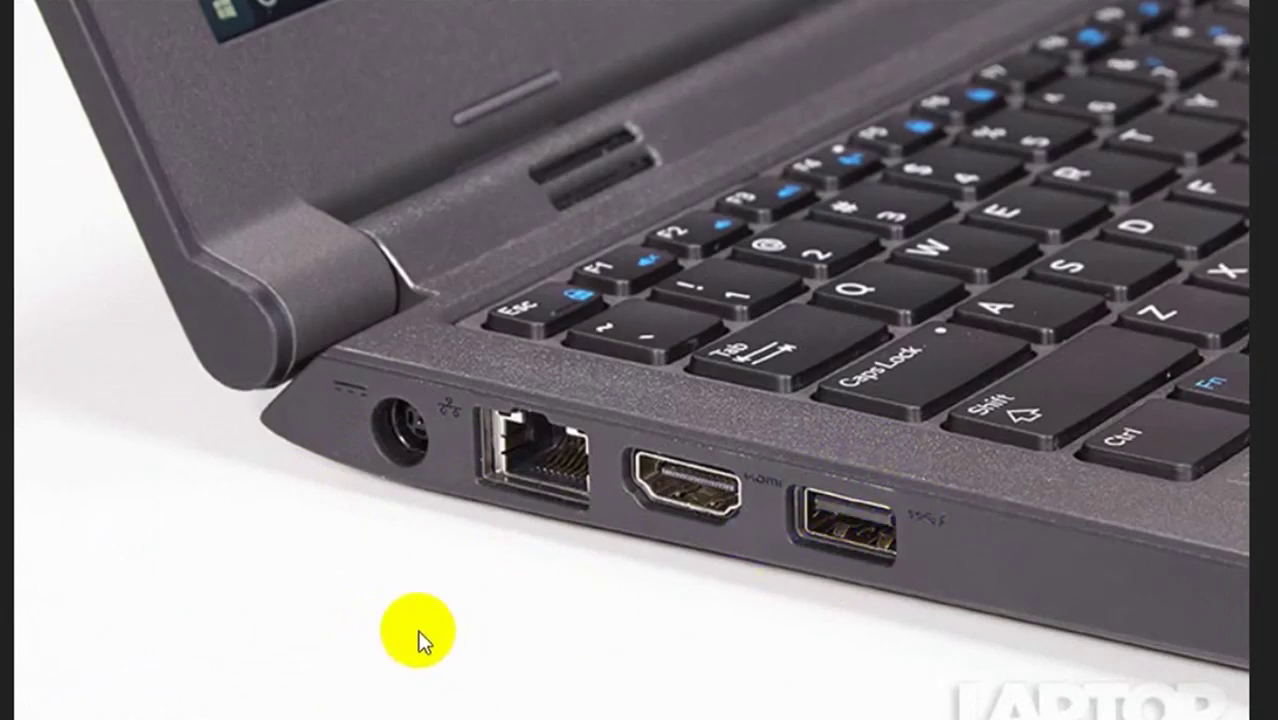
{"action": "left_click", "coordinate": [770, 560]}
{"action": "left_click", "coordinate": [821, 525]}
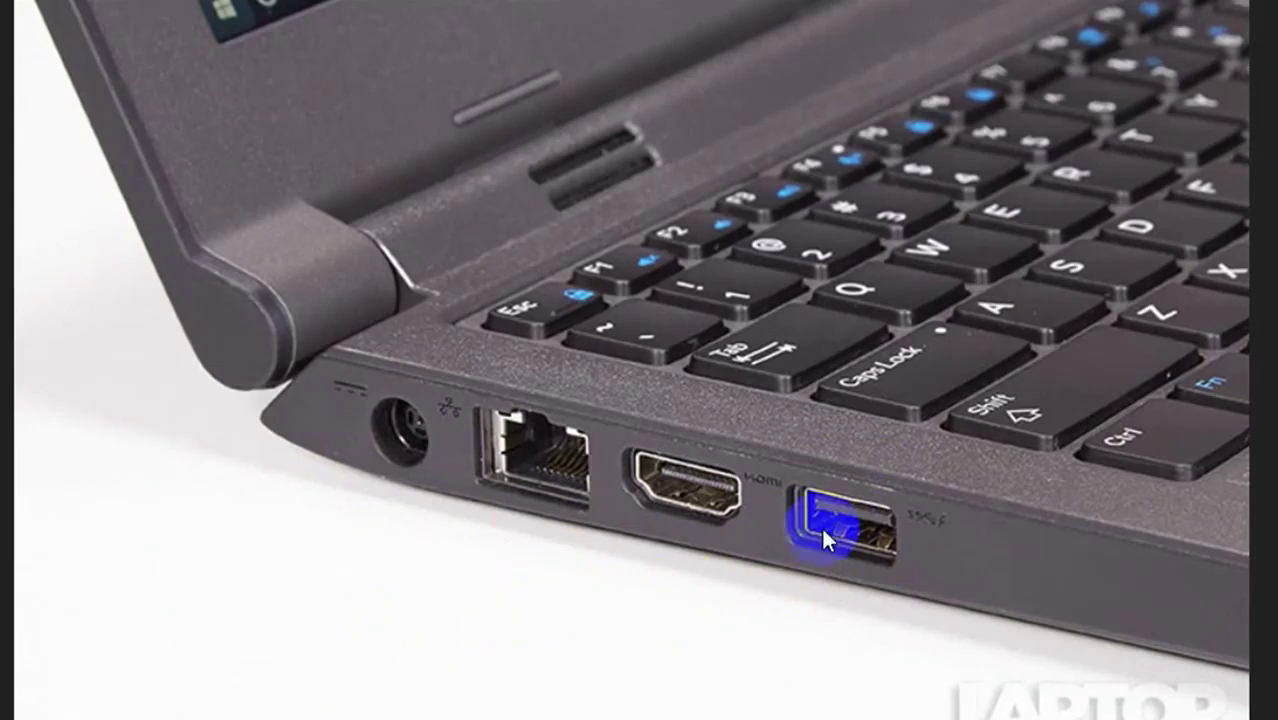
{"action": "left_click", "coordinate": [973, 510]}
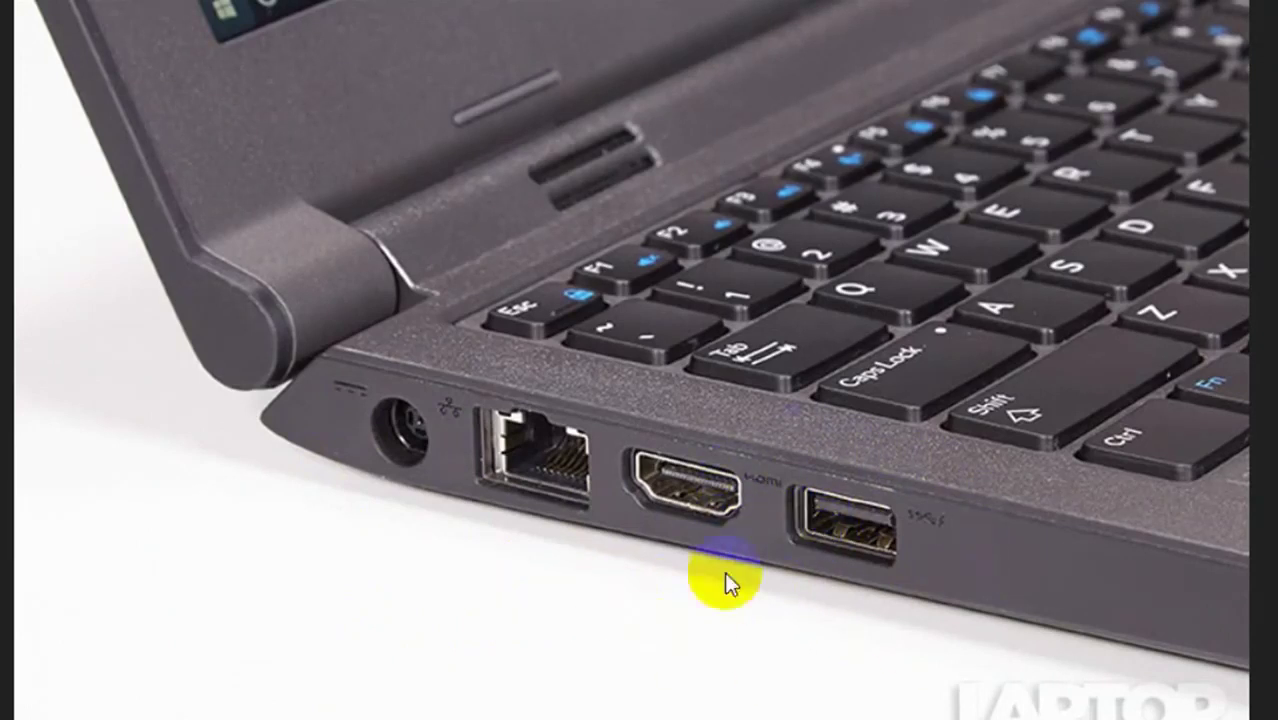
{"action": "left_click", "coordinate": [940, 562]}
{"action": "left_click", "coordinate": [1110, 280]}
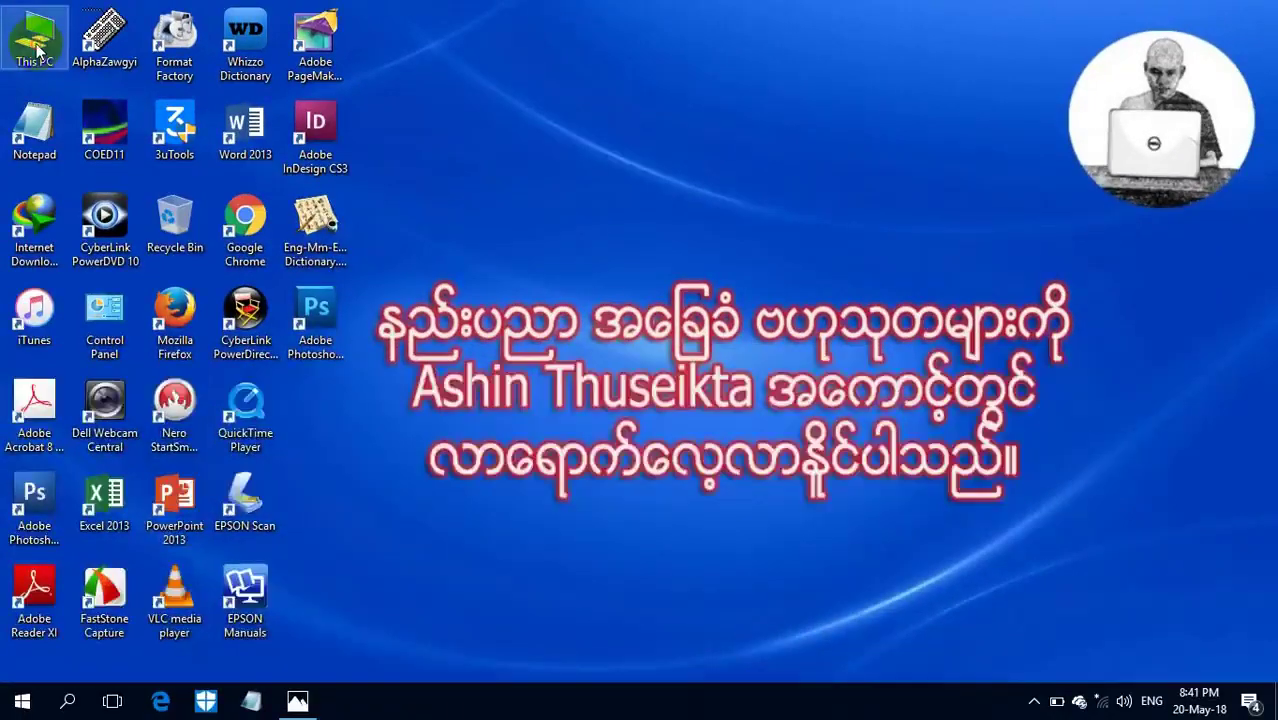
Open USB Drive (F:) from This PC and copy the file printထုတ်ရန်.png.
{"action": "double_click", "coordinate": [38, 52]}
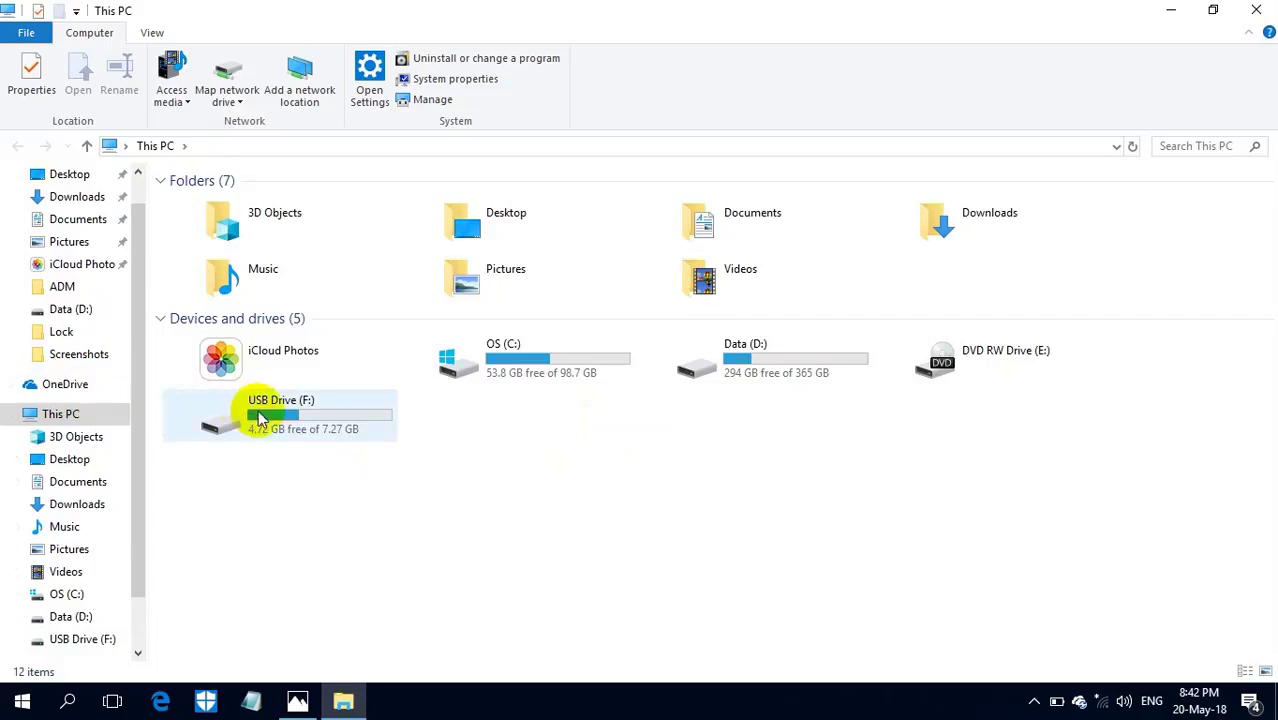
{"action": "double_click", "coordinate": [313, 414]}
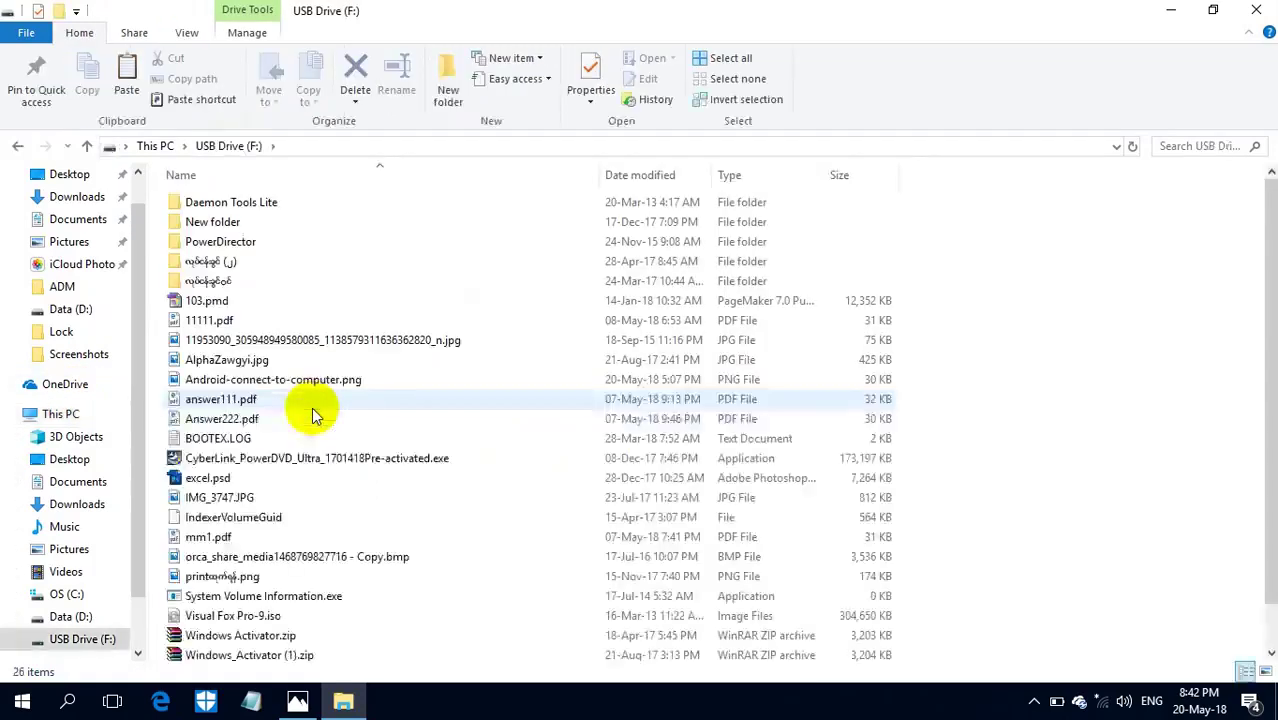
{"action": "right_click", "coordinate": [243, 578]}
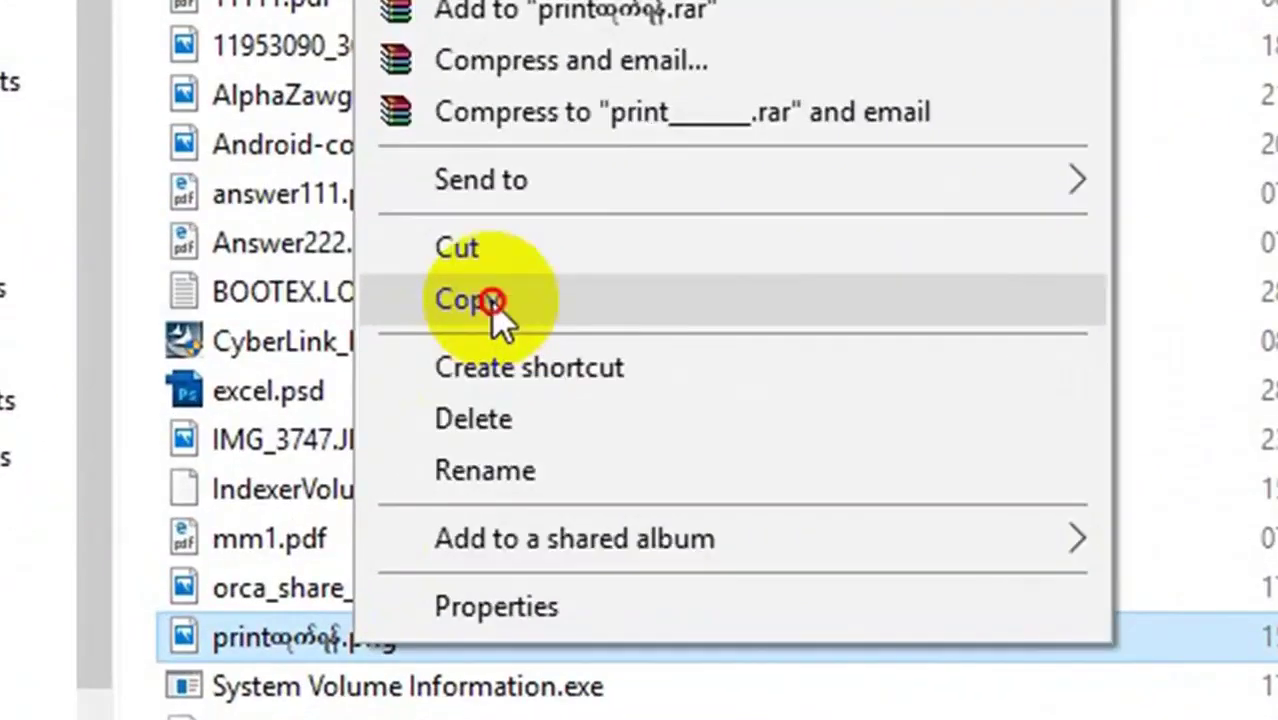
{"action": "left_click", "coordinate": [287, 441]}
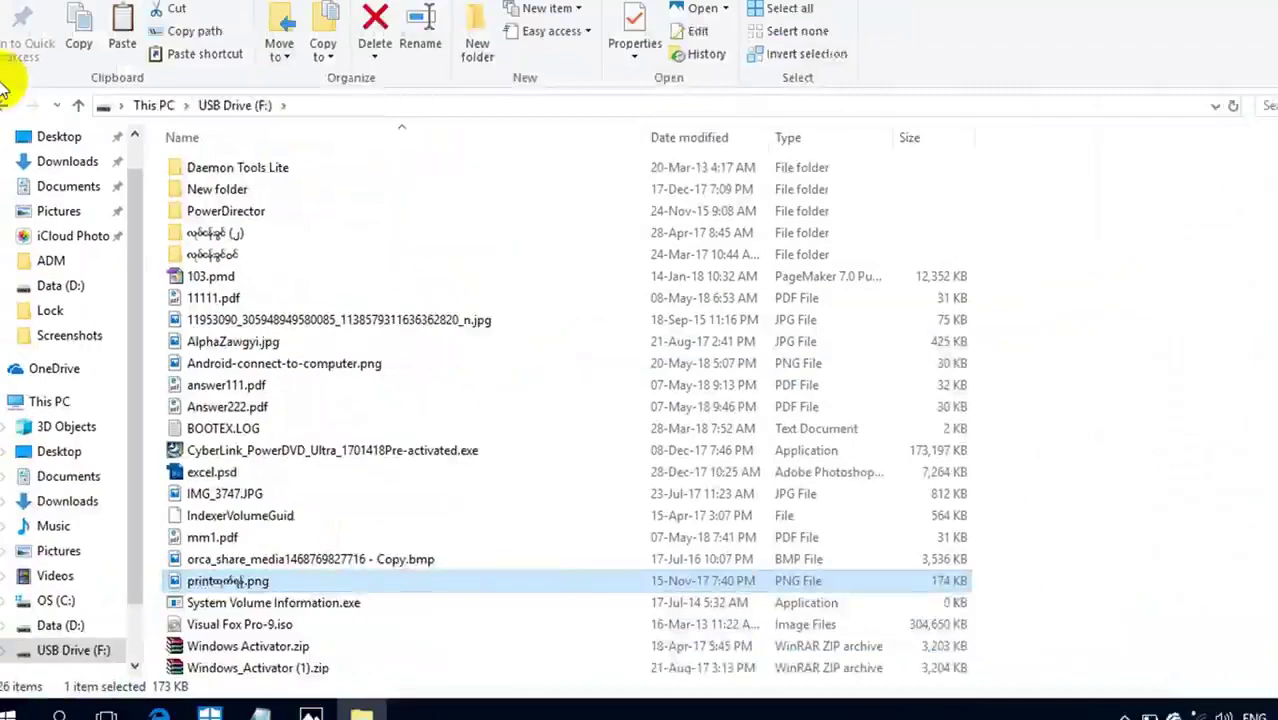
Delete the existing printထုတ်ရန်.png from Data (D:) and paste the copied file there.
{"action": "left_click", "coordinate": [16, 149]}
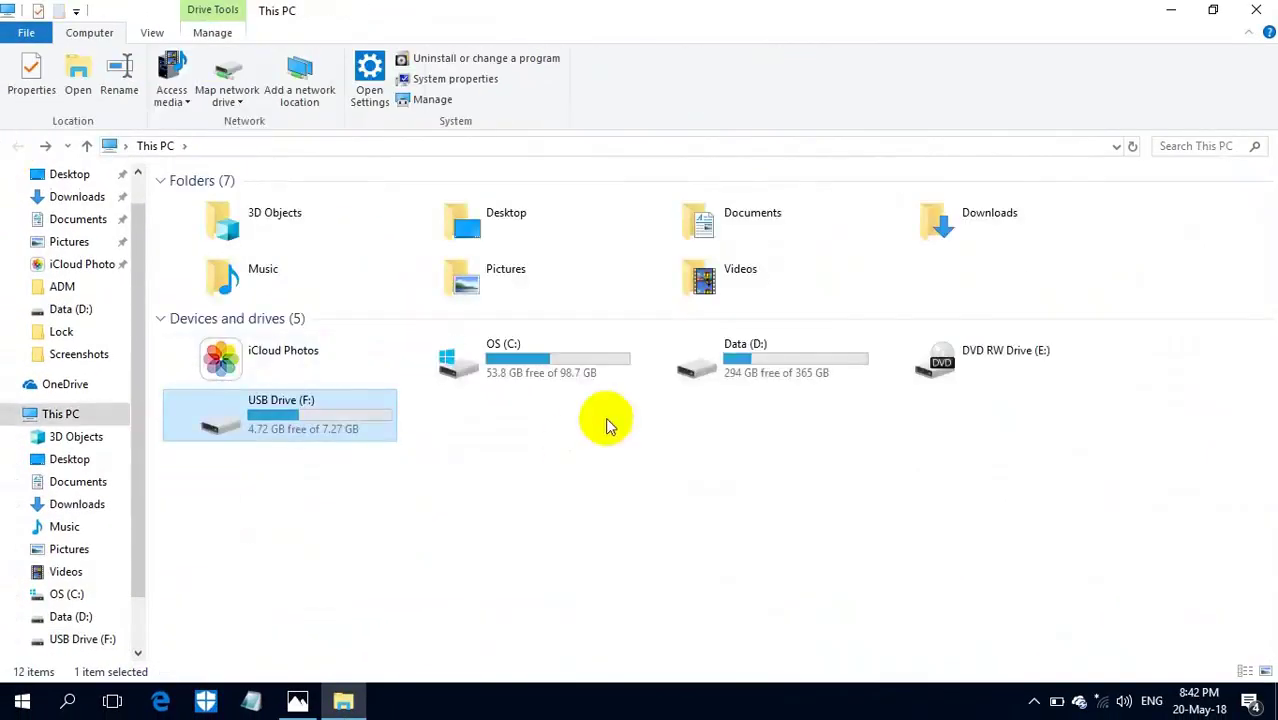
{"action": "double_click", "coordinate": [748, 361]}
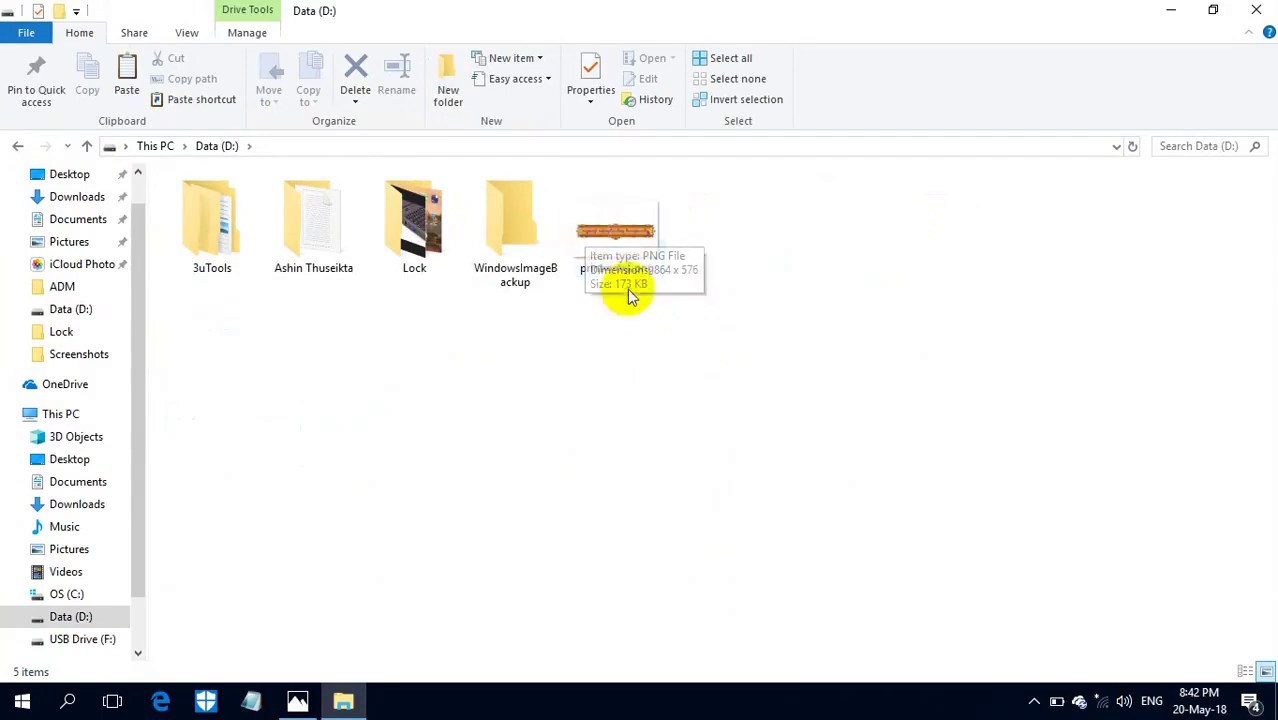
{"action": "left_click", "coordinate": [613, 251]}
{"action": "key", "text": "Delete"}
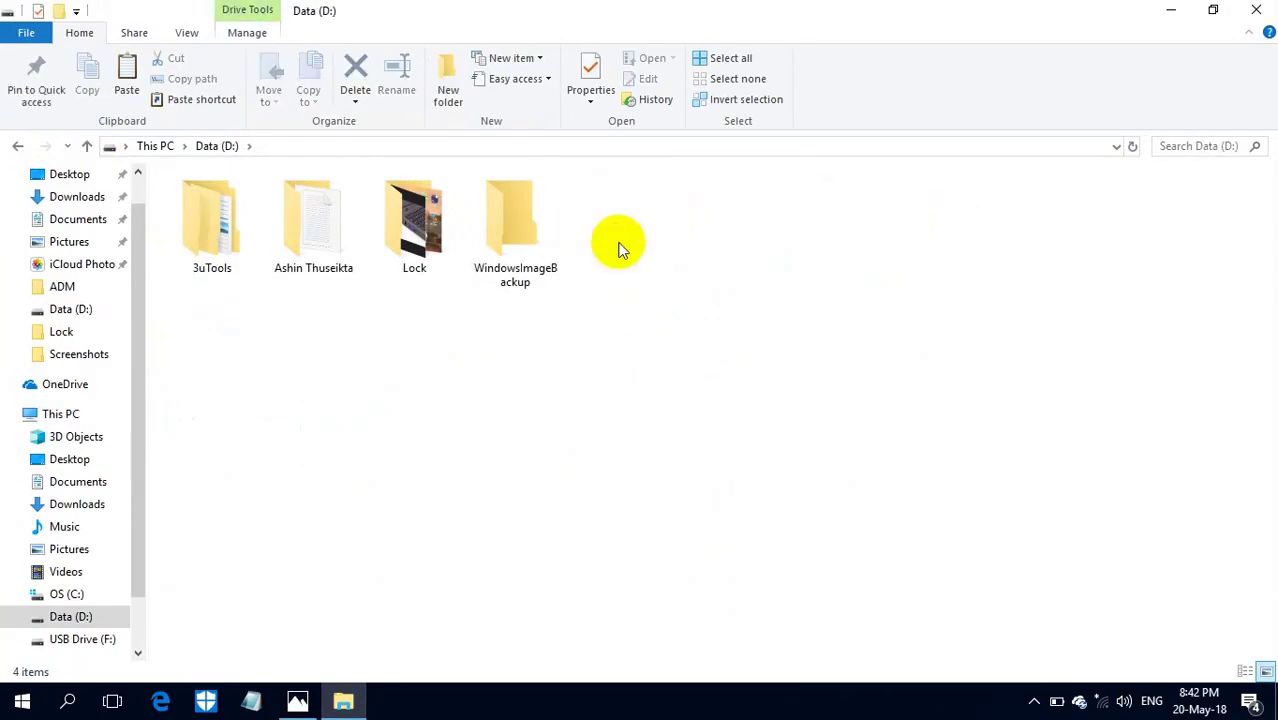
{"action": "right_click", "coordinate": [668, 227]}
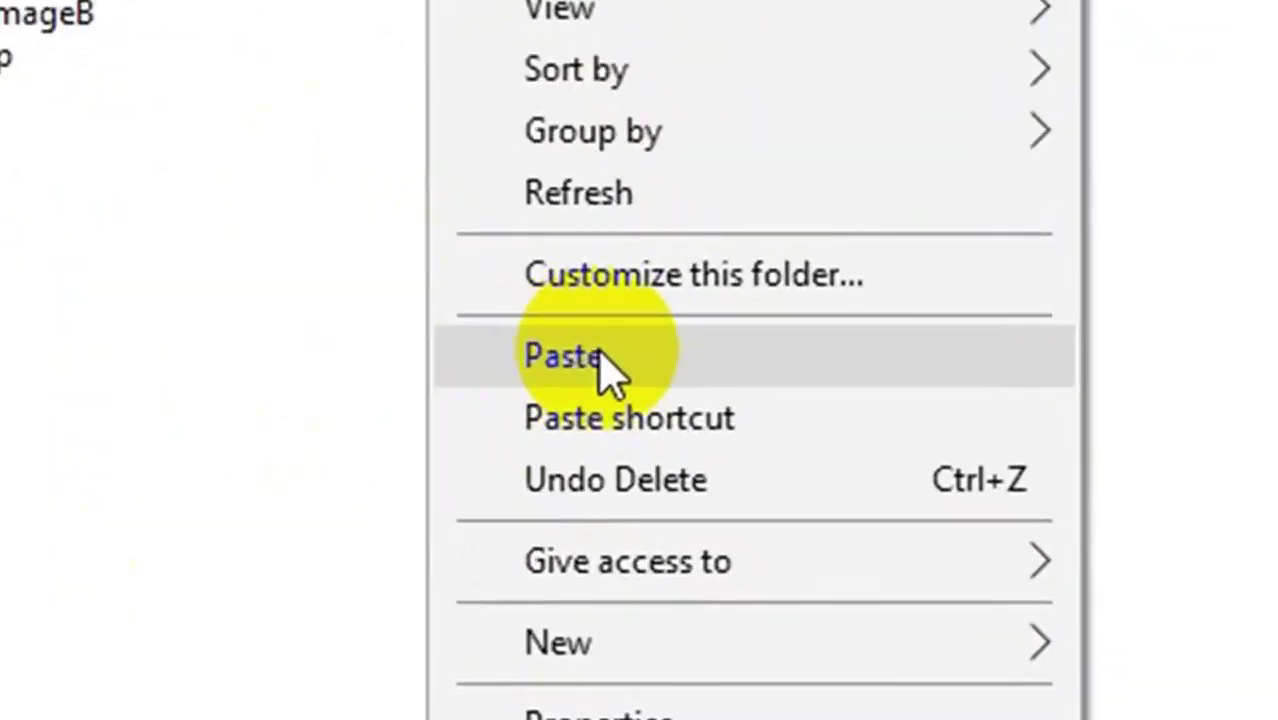
{"action": "left_click", "coordinate": [727, 384]}
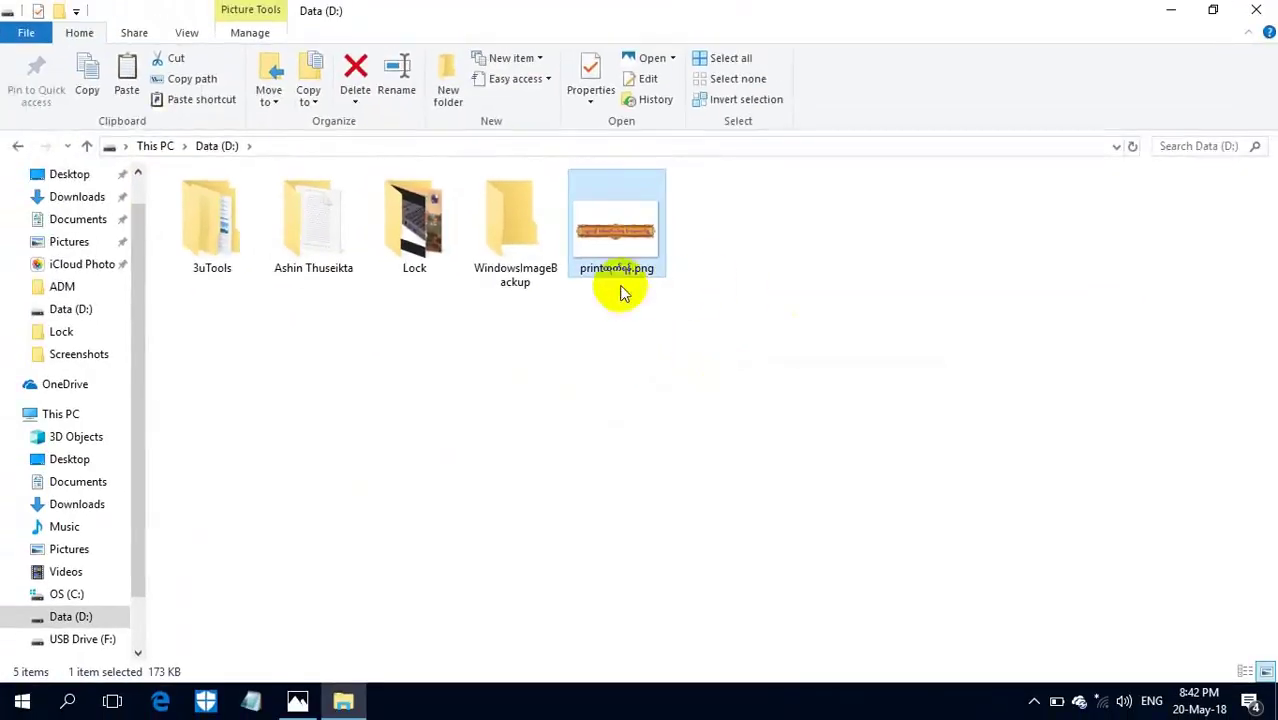
Open the Lock folder on Data (D:) and copy Android-connect-to-computer.png.
{"action": "left_click", "coordinate": [445, 255]}
{"action": "double_click", "coordinate": [445, 255]}
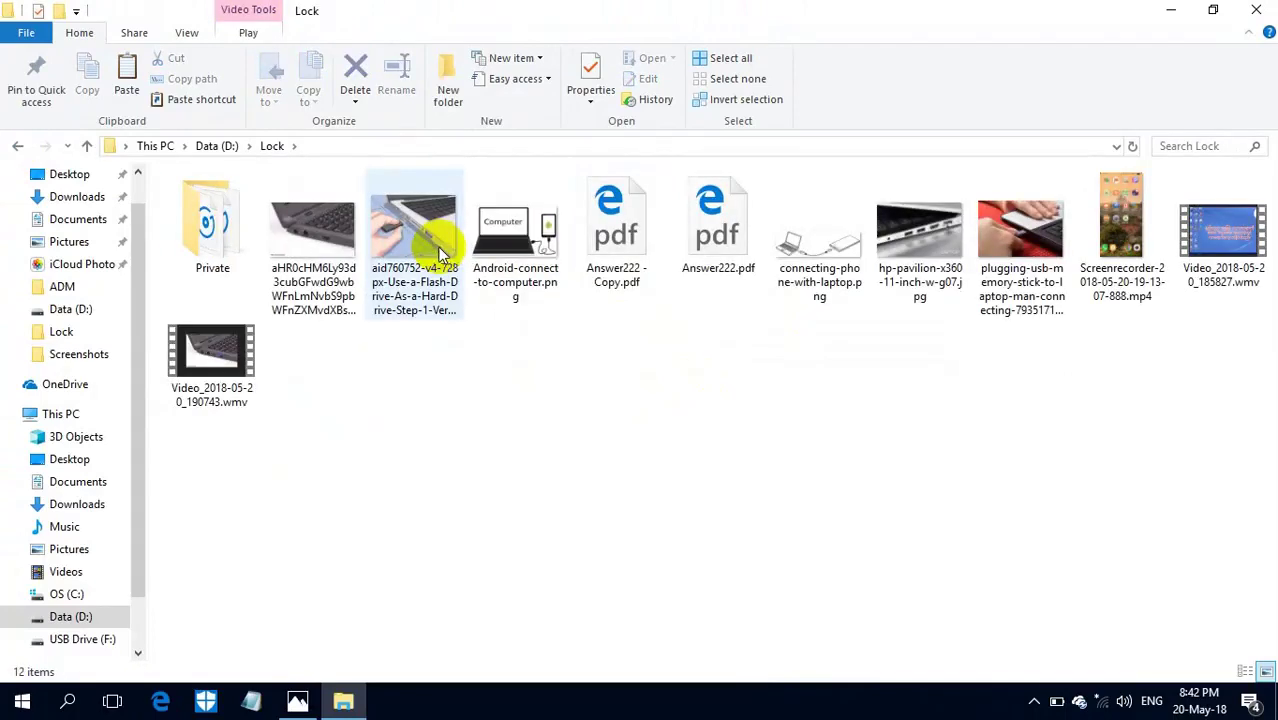
{"action": "right_click", "coordinate": [538, 245]}
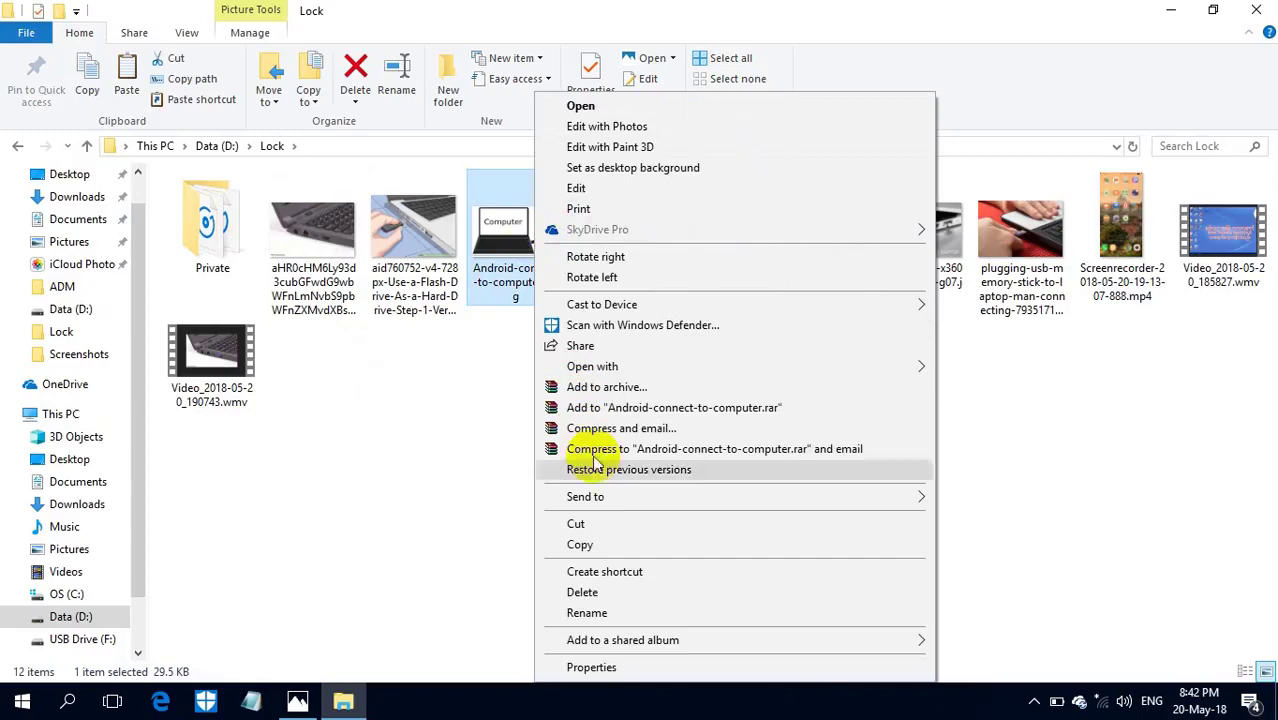
{"action": "left_click", "coordinate": [598, 548]}
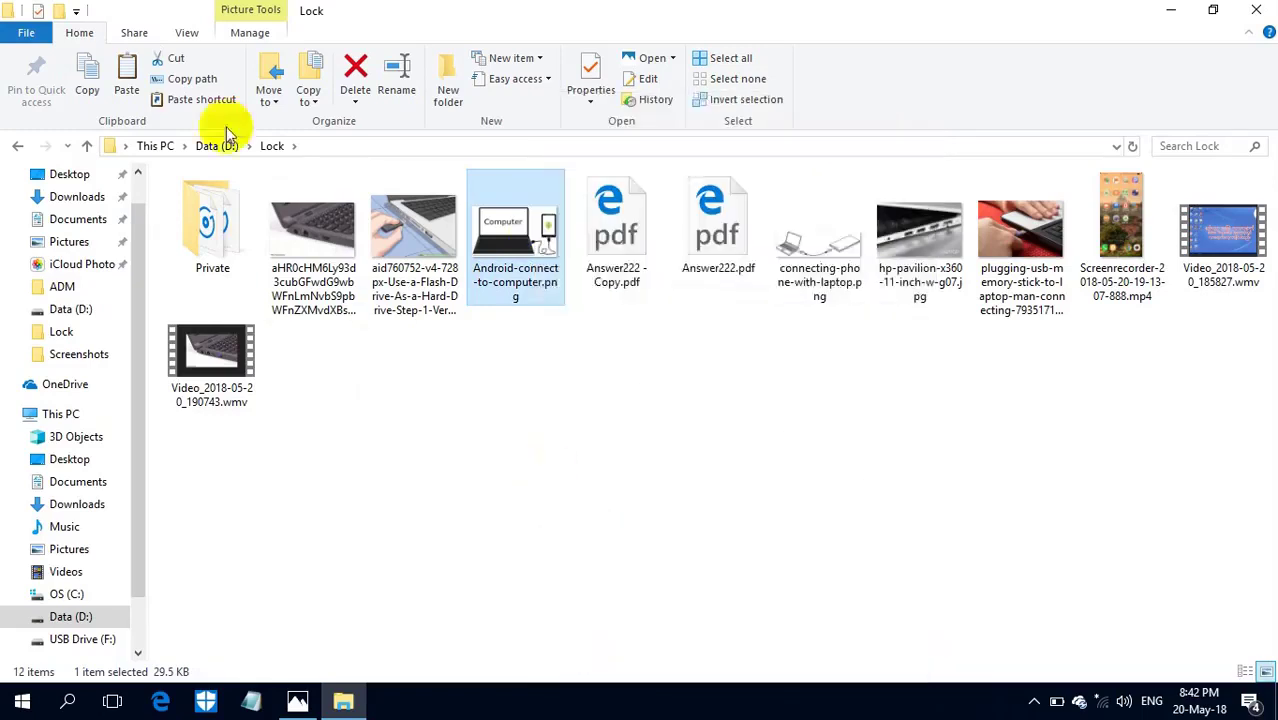
Paste Android-connect-to-computer.png into USB Drive (F:), replacing the file of the same name.
{"action": "left_click", "coordinate": [18, 145]}
{"action": "left_click", "coordinate": [18, 145]}
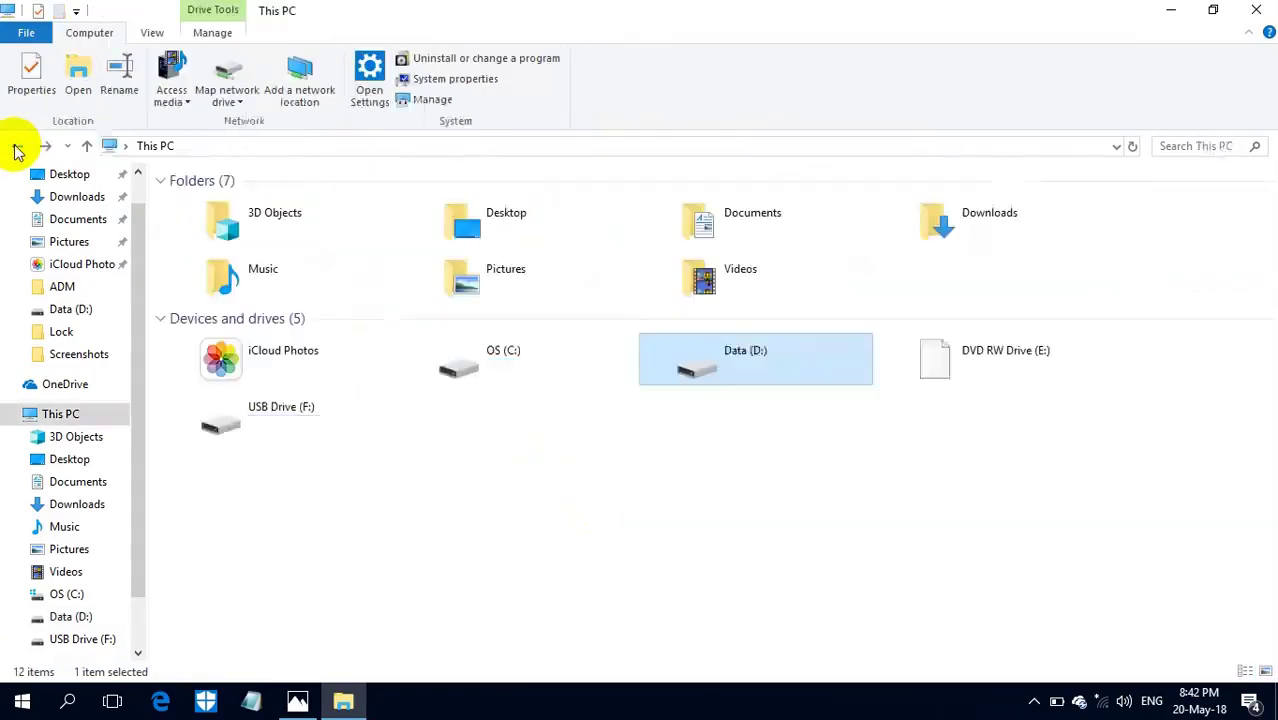
{"action": "double_click", "coordinate": [335, 423]}
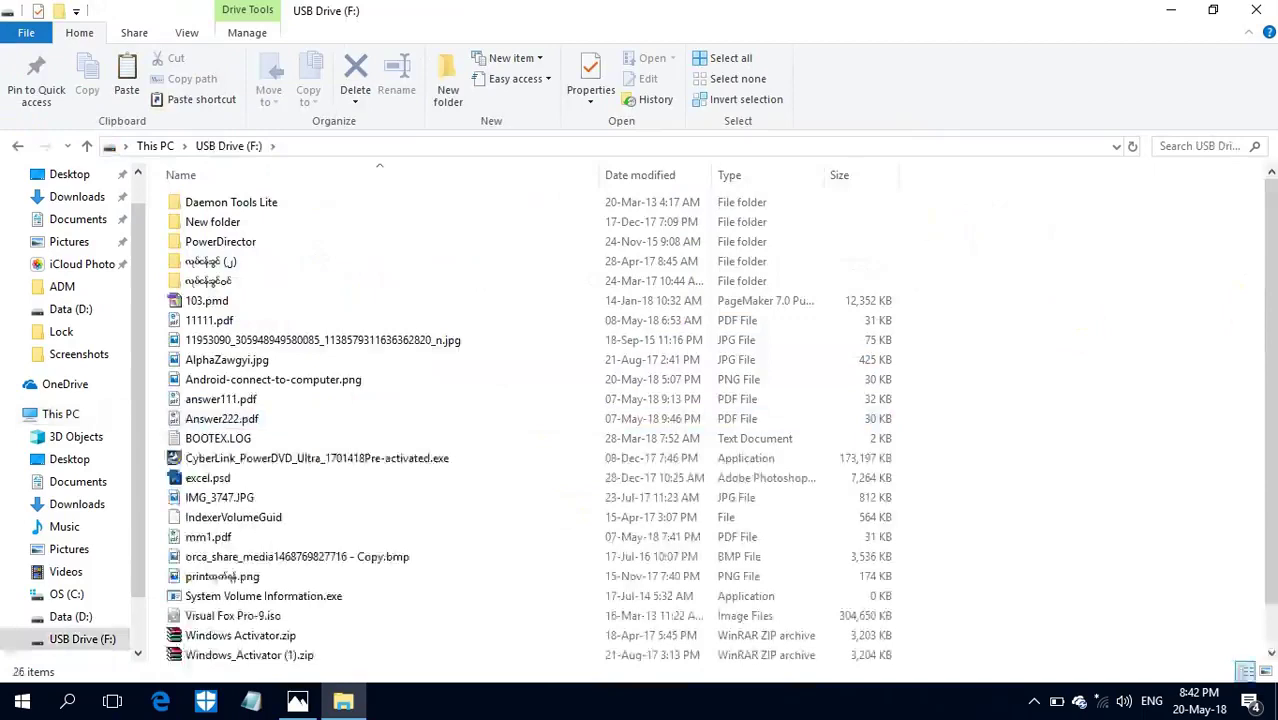
{"action": "left_click_drag", "start_coordinate": [1263, 322], "coordinate": [1255, 537]}
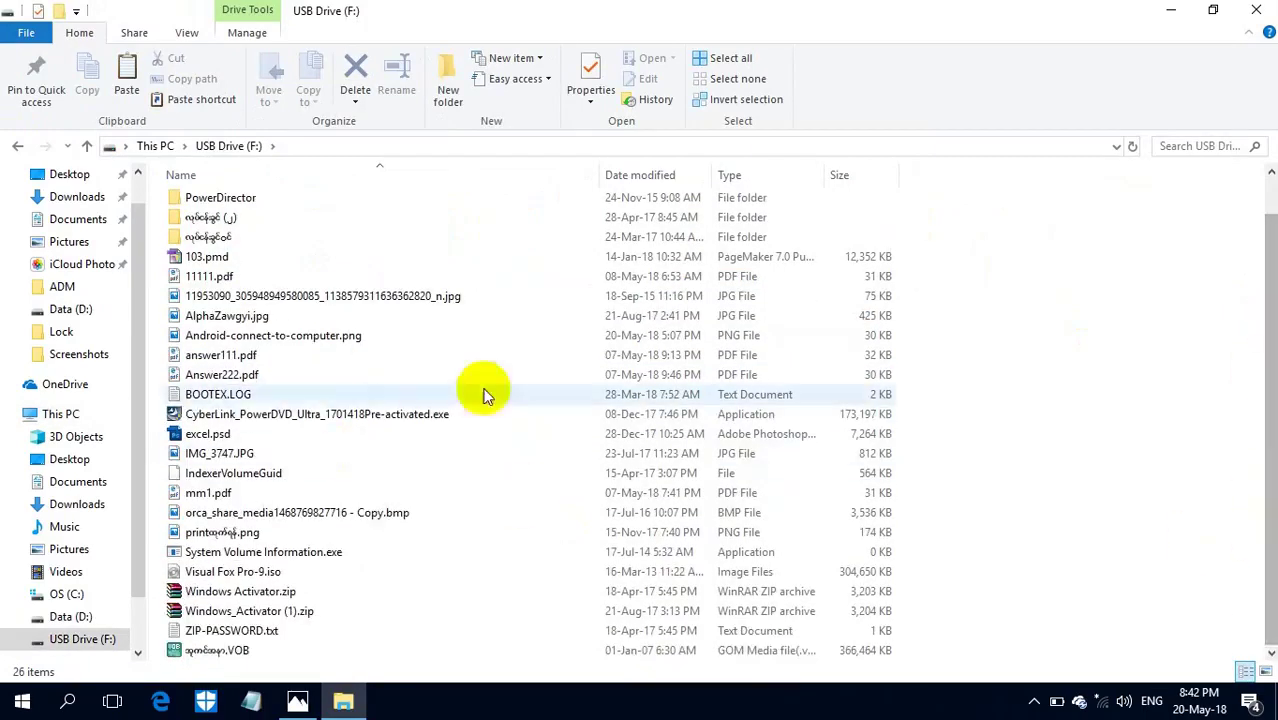
{"action": "right_click", "coordinate": [1049, 383]}
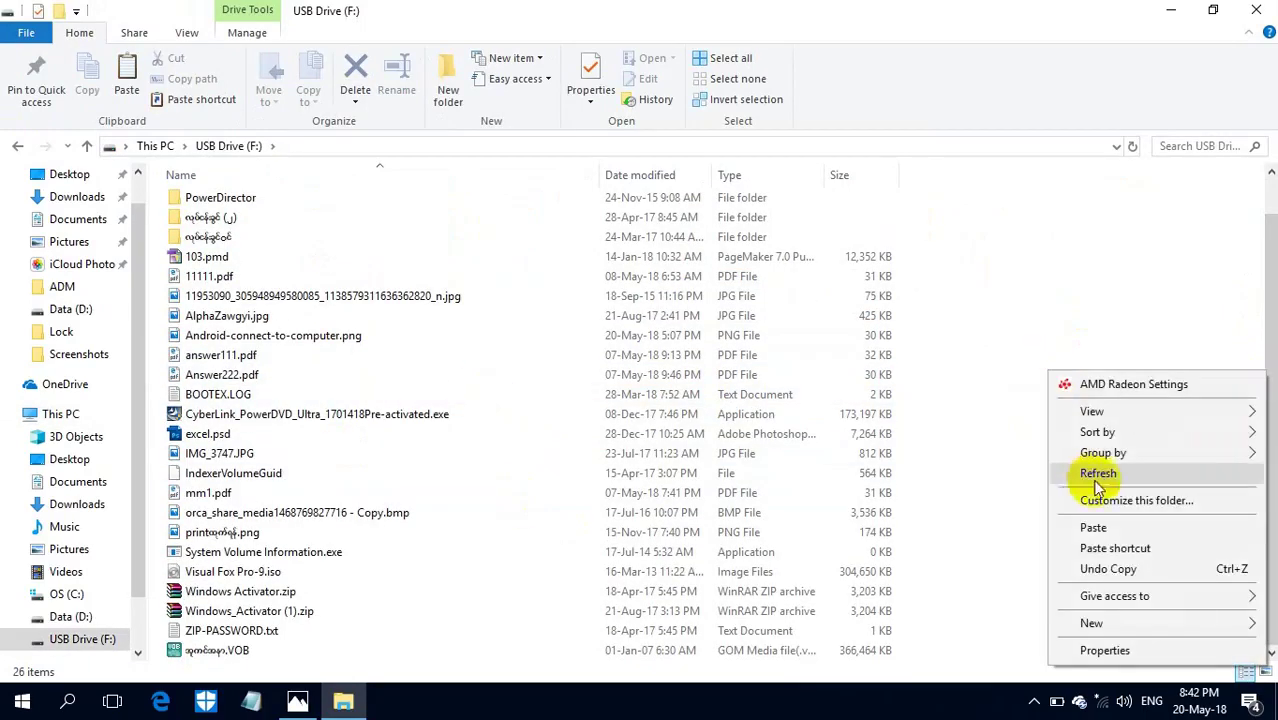
{"action": "left_click", "coordinate": [1093, 528]}
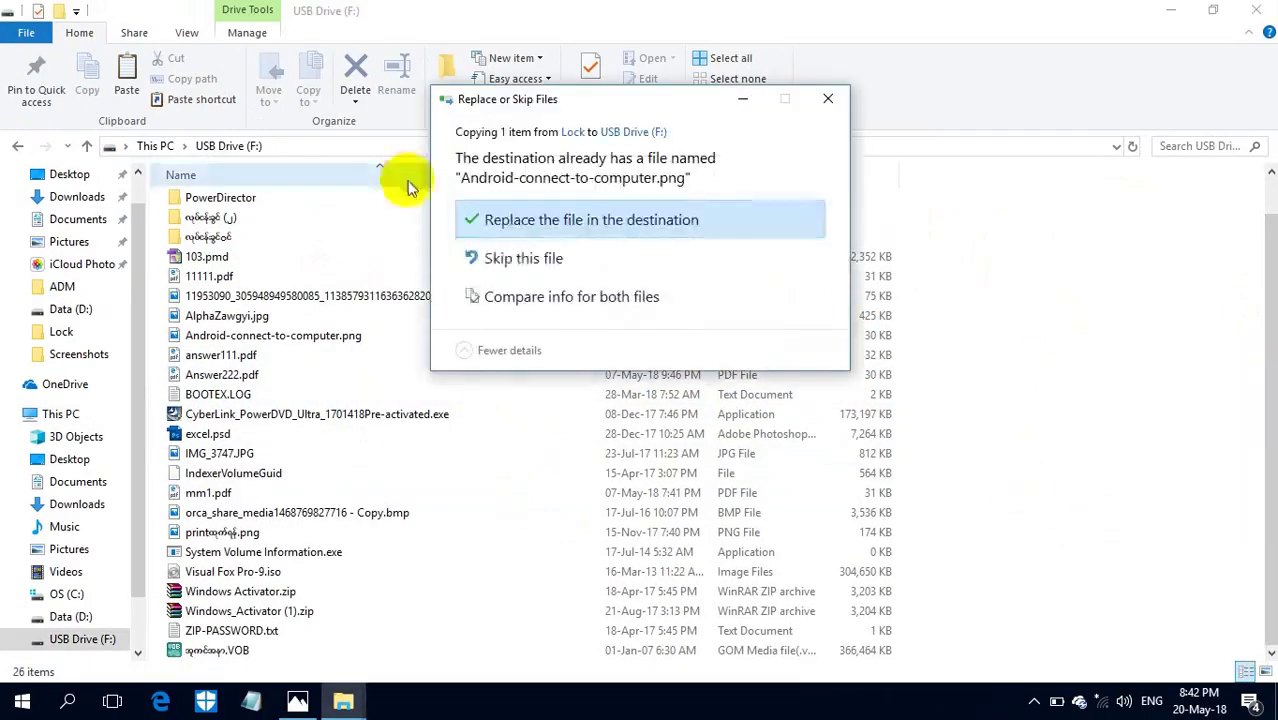
{"action": "left_click", "coordinate": [510, 223]}
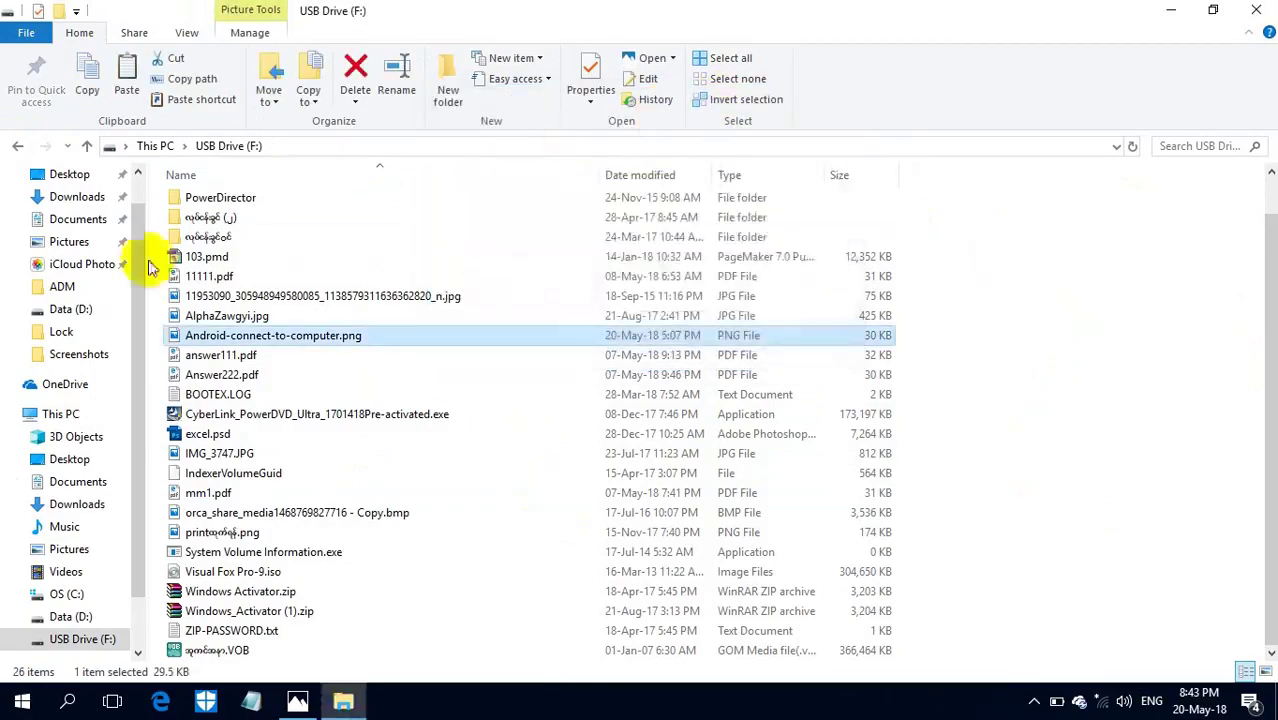
Return to This PC, eject USB Drive (F:), and close the file window.
{"action": "left_click", "coordinate": [16, 148]}
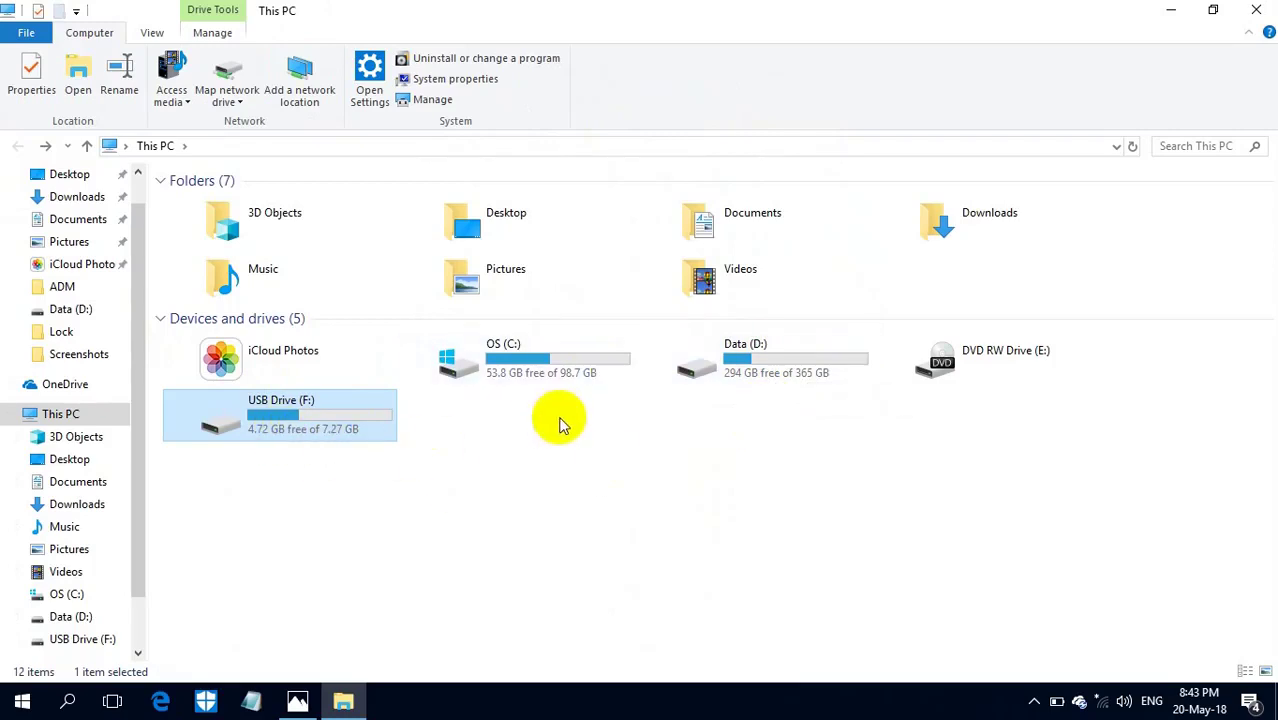
{"action": "right_click", "coordinate": [312, 412]}
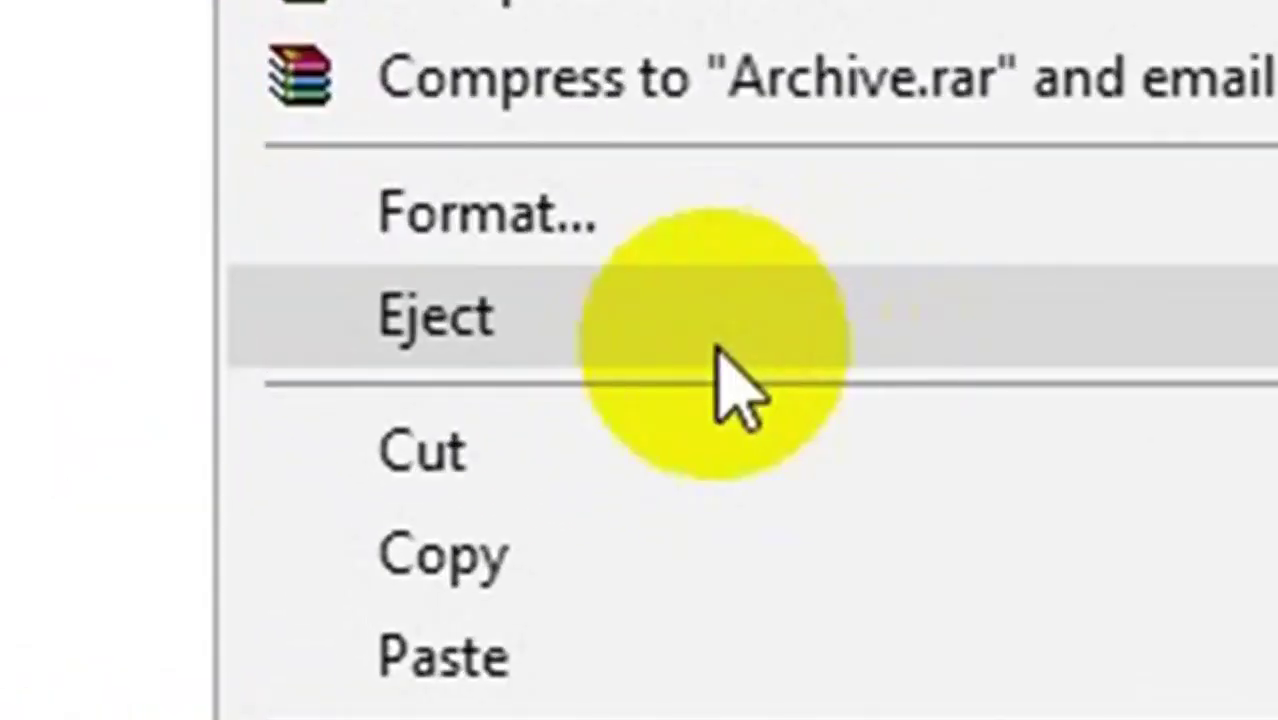
{"action": "left_click", "coordinate": [420, 530]}
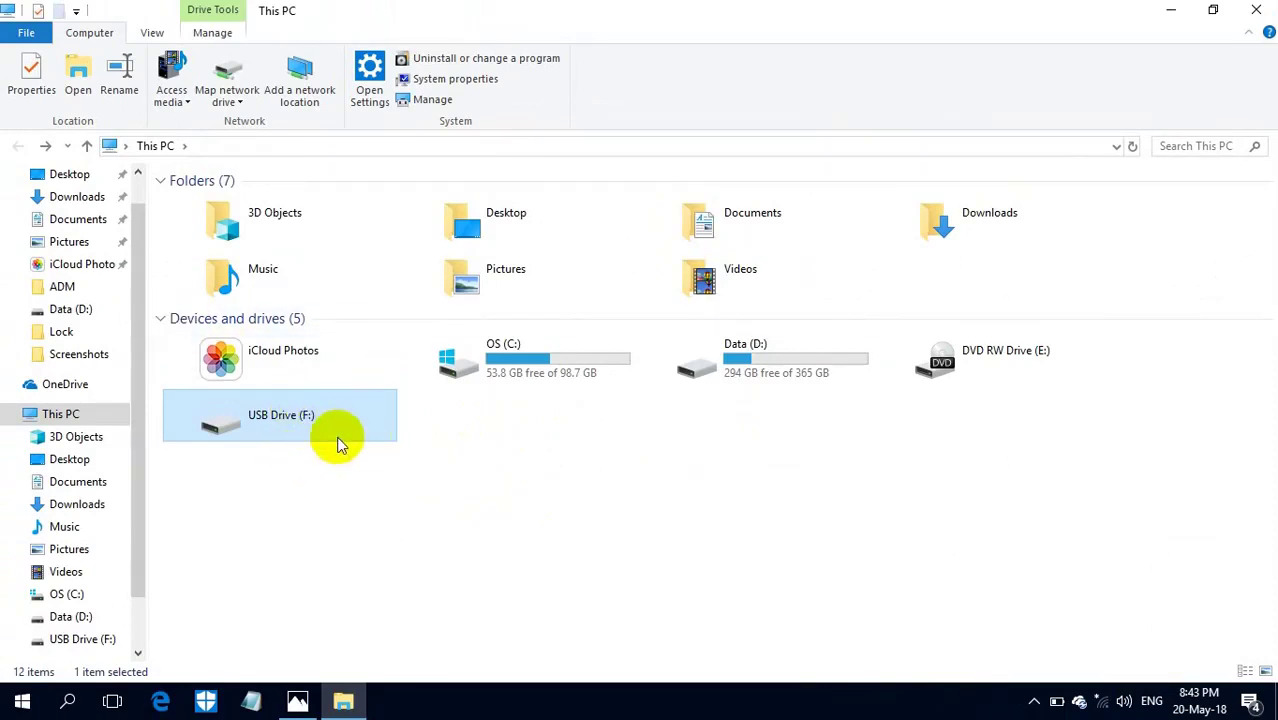
{"action": "mouse_move", "coordinate": [337, 445]}
{"action": "left_click", "coordinate": [1268, 8]}
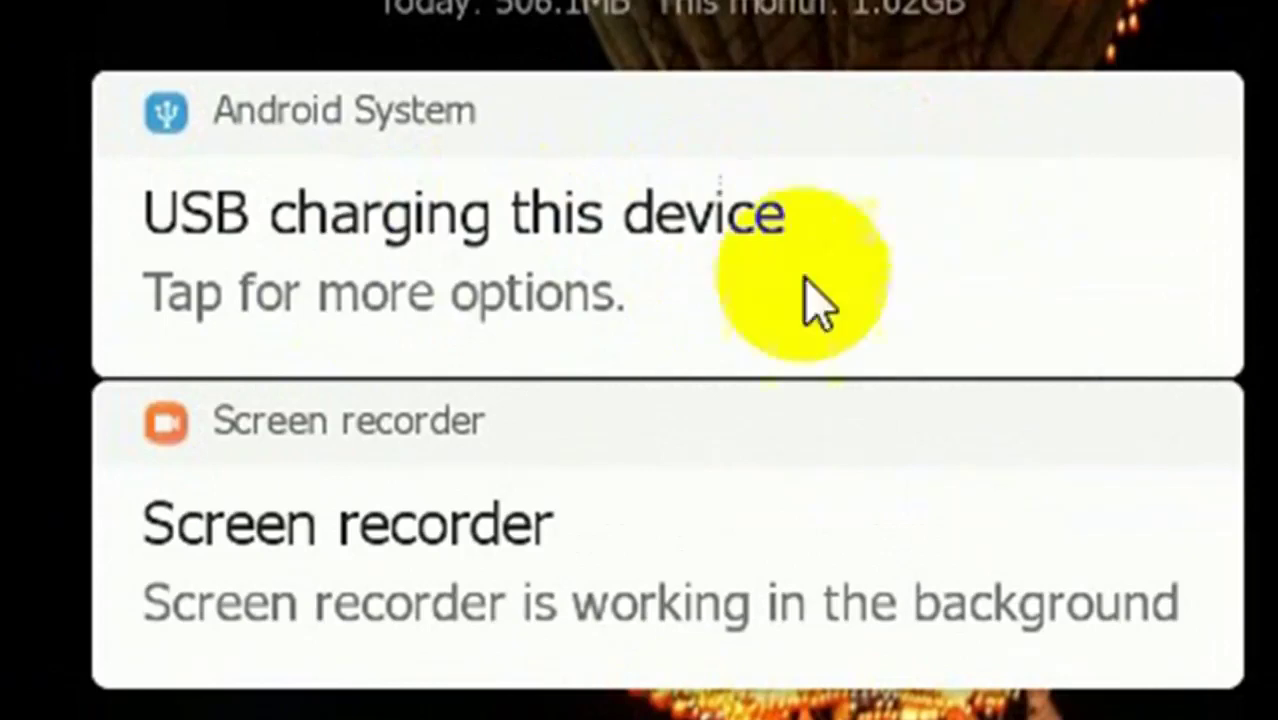
Open the phone's USB charging options and set the USB use to Transfer files.
{"action": "left_click", "coordinate": [880, 250]}
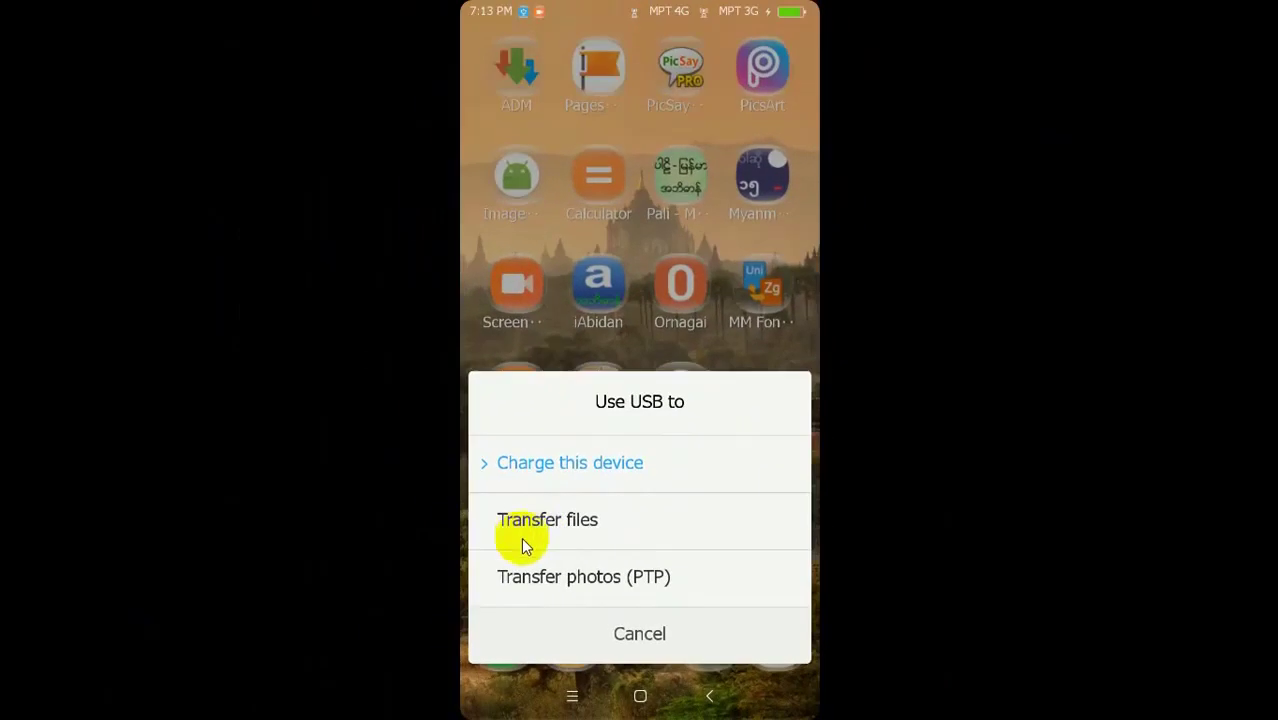
{"action": "left_click", "coordinate": [894, 381]}
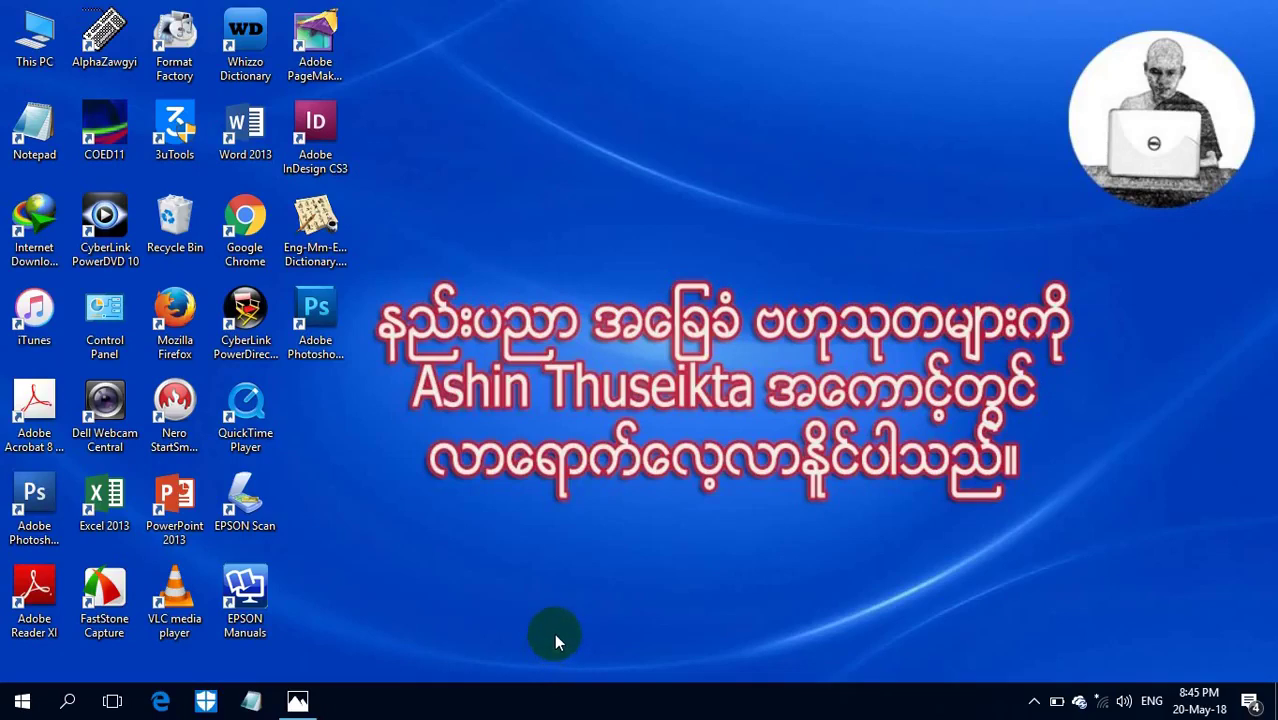
Open the ADM folder in the Redmi 5's internal shared storage from This PC.
{"action": "double_click", "coordinate": [38, 52]}
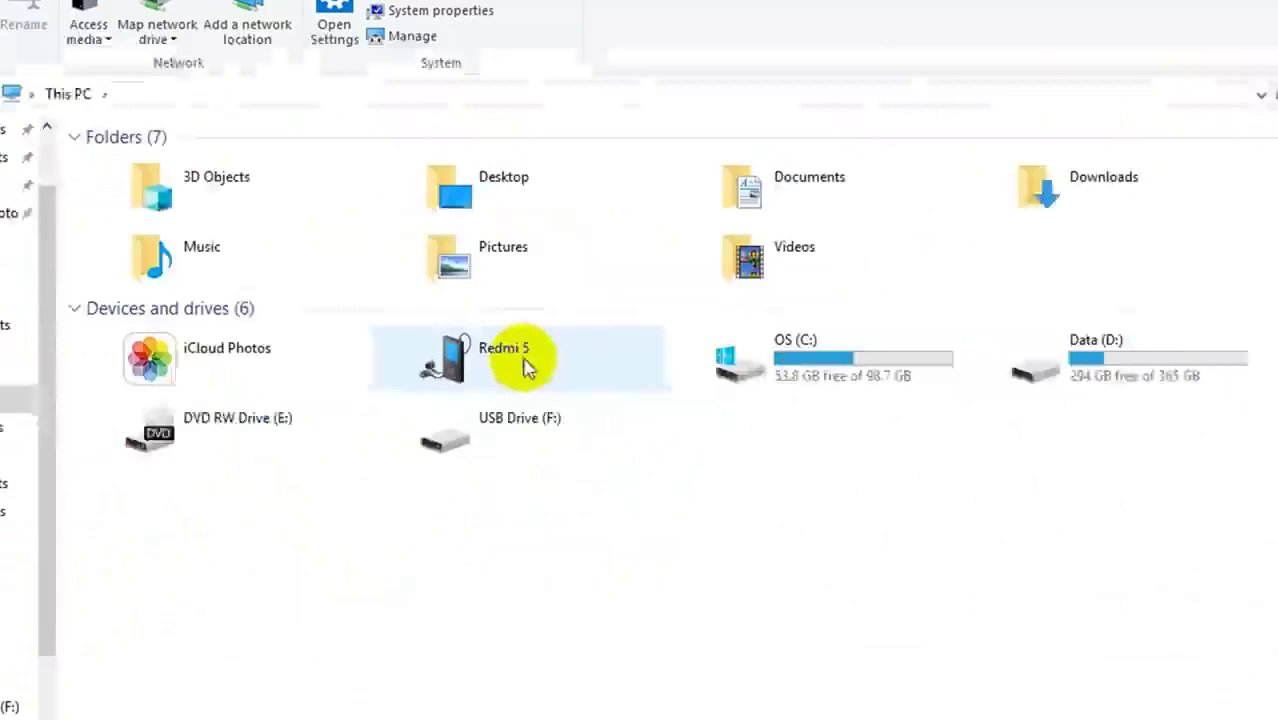
{"action": "double_click", "coordinate": [505, 358]}
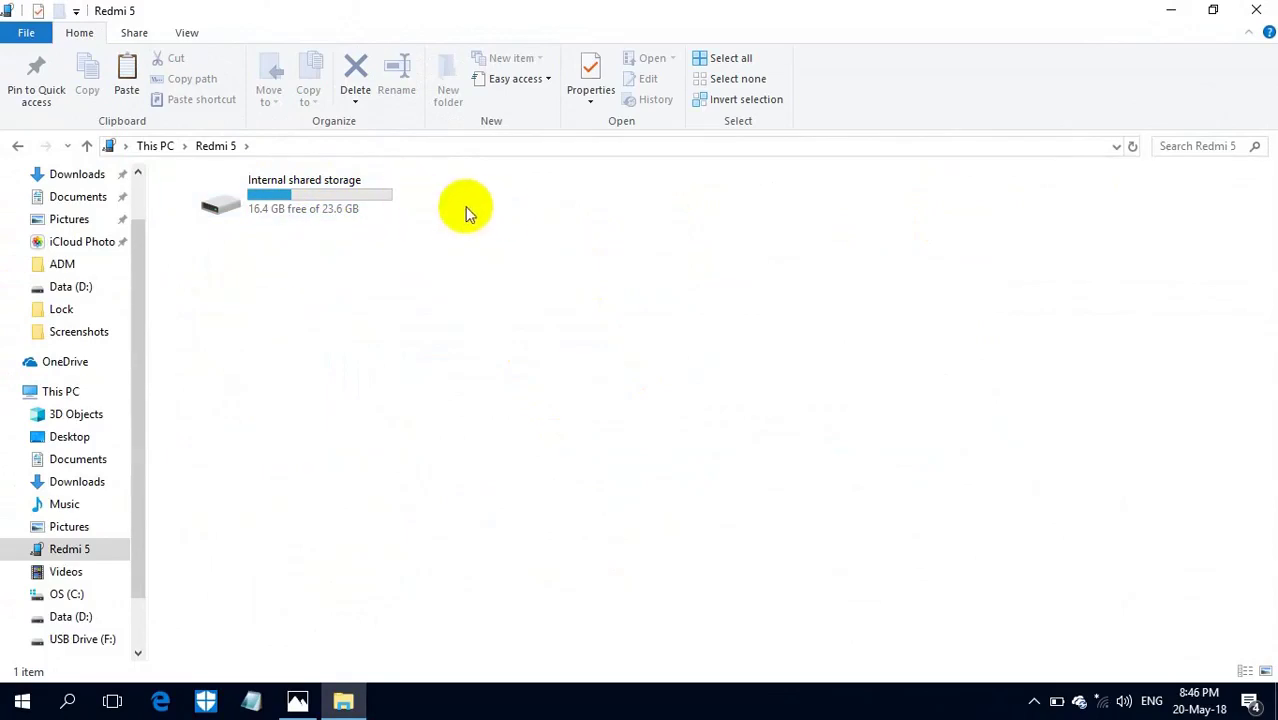
{"action": "double_click", "coordinate": [346, 204]}
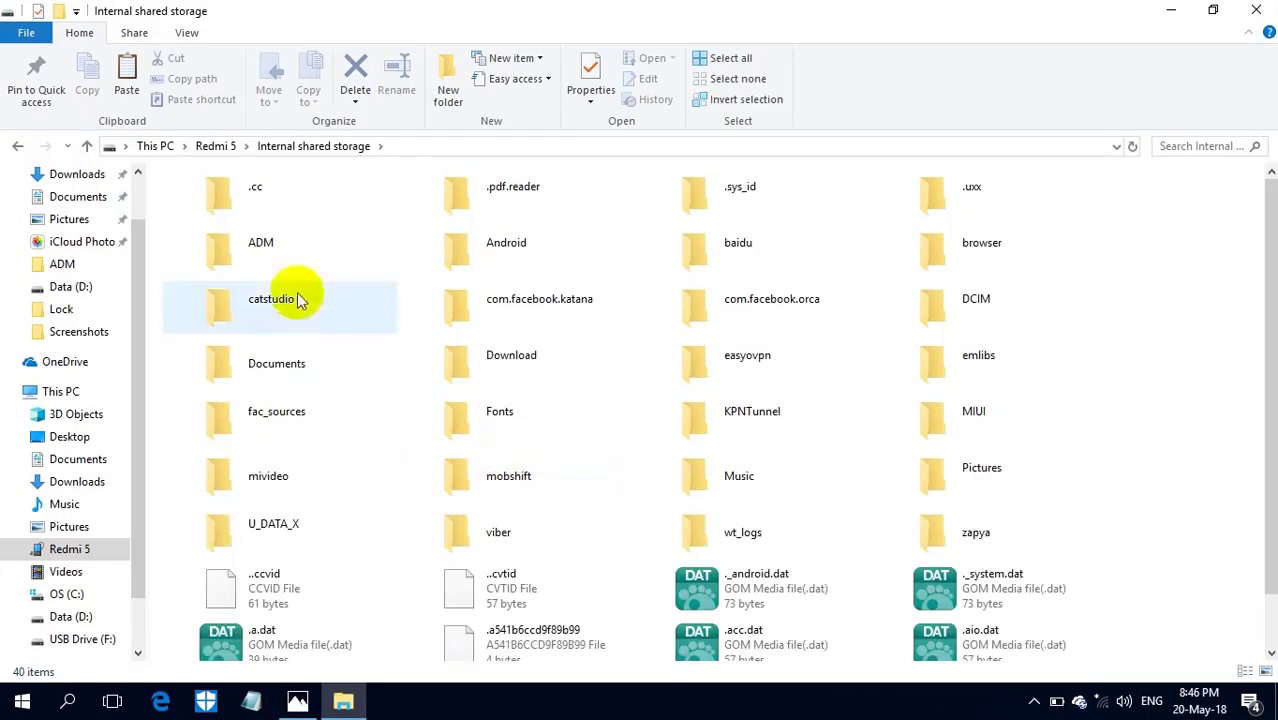
{"action": "double_click", "coordinate": [287, 259]}
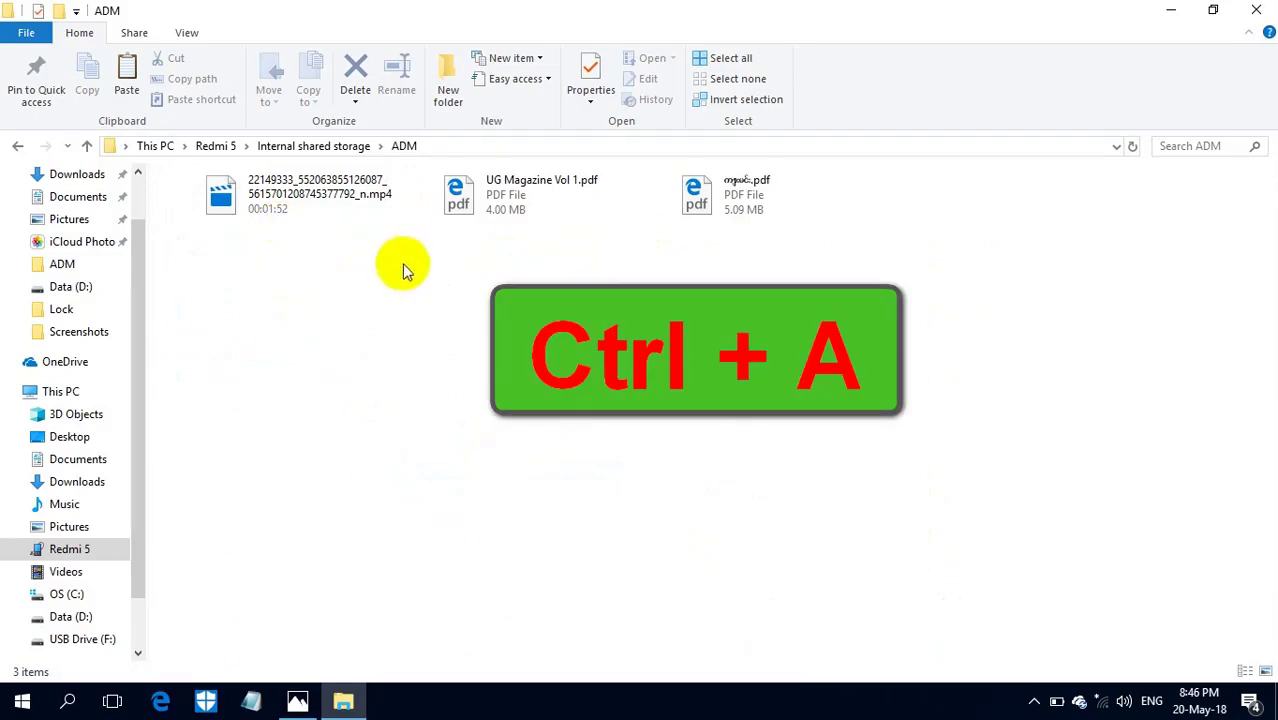
Try selecting the ADM folder's files all together and one at a time, leaving none selected.
{"action": "key", "text": "ctrl+a"}
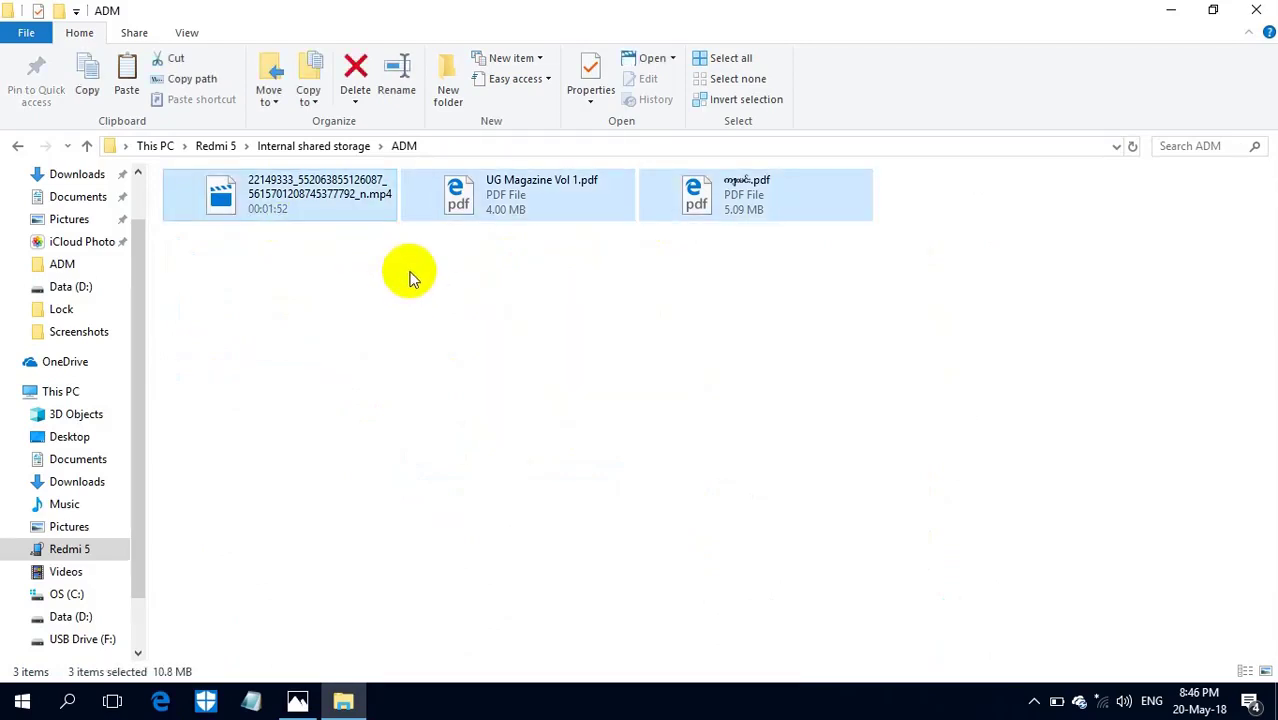
{"action": "left_click", "coordinate": [622, 254]}
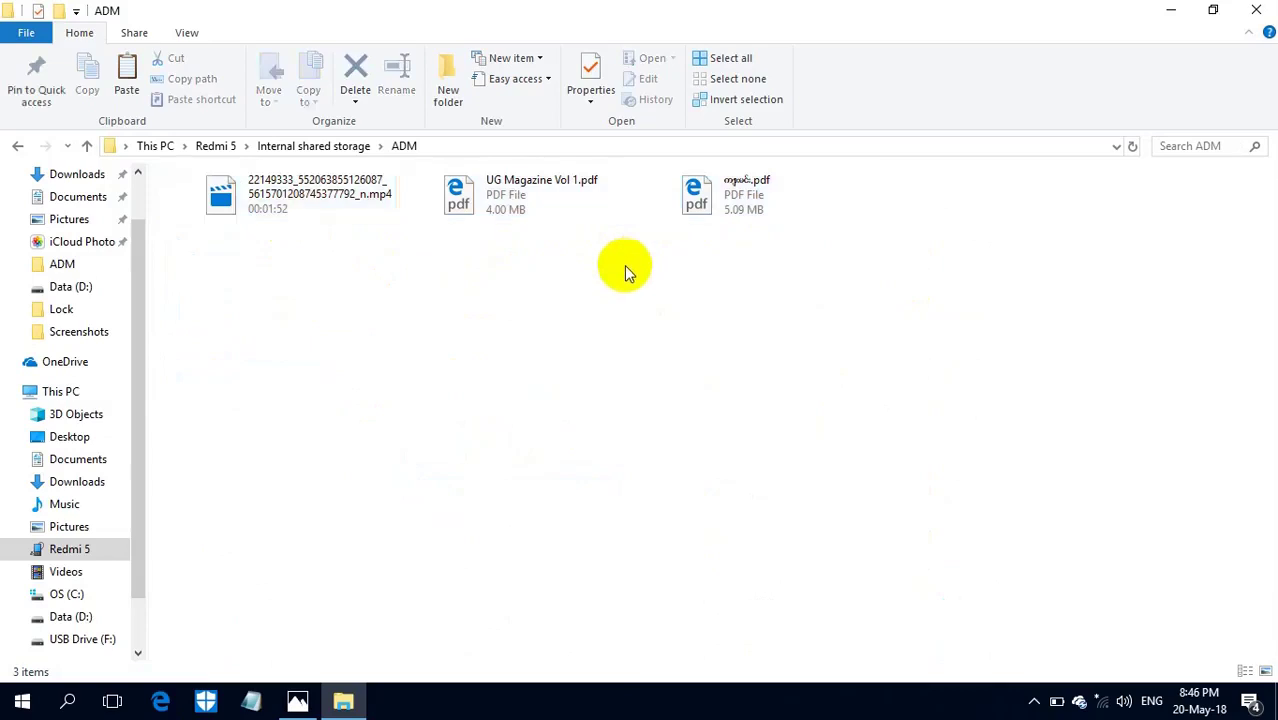
{"action": "left_click", "coordinate": [342, 210]}
{"action": "left_click", "coordinate": [500, 205]}
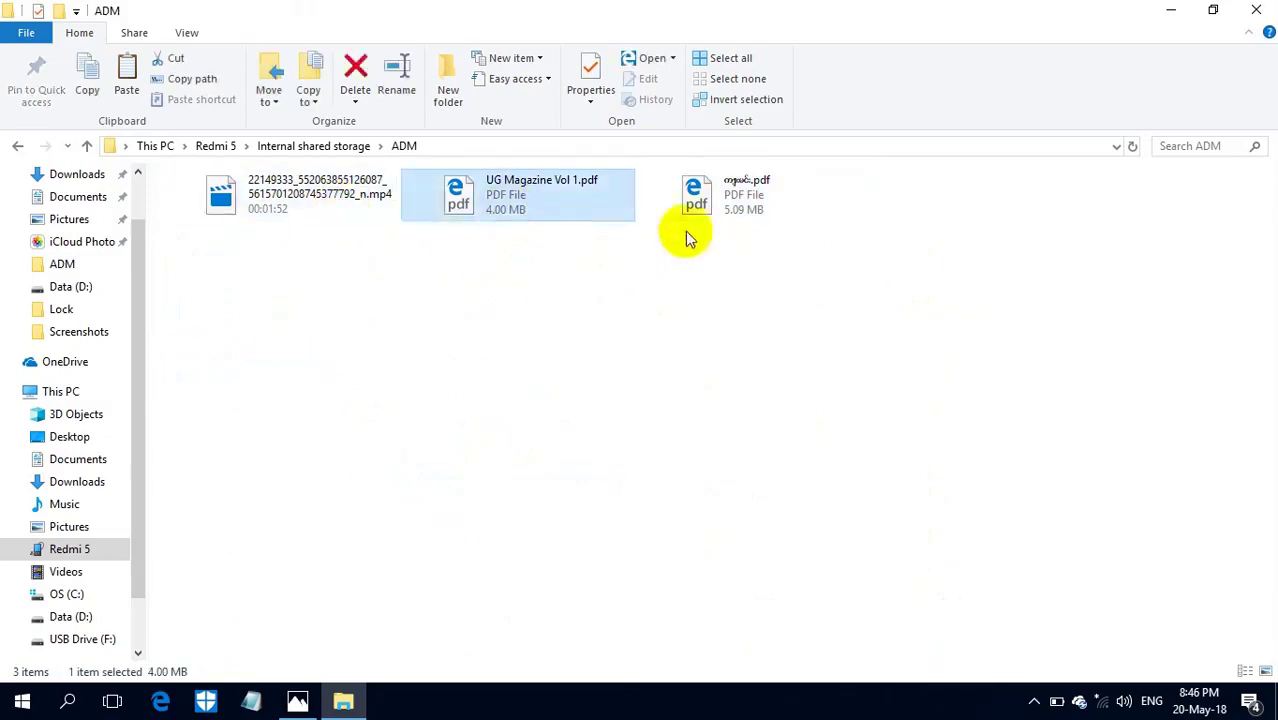
{"action": "left_click", "coordinate": [688, 214]}
{"action": "left_click", "coordinate": [535, 318]}
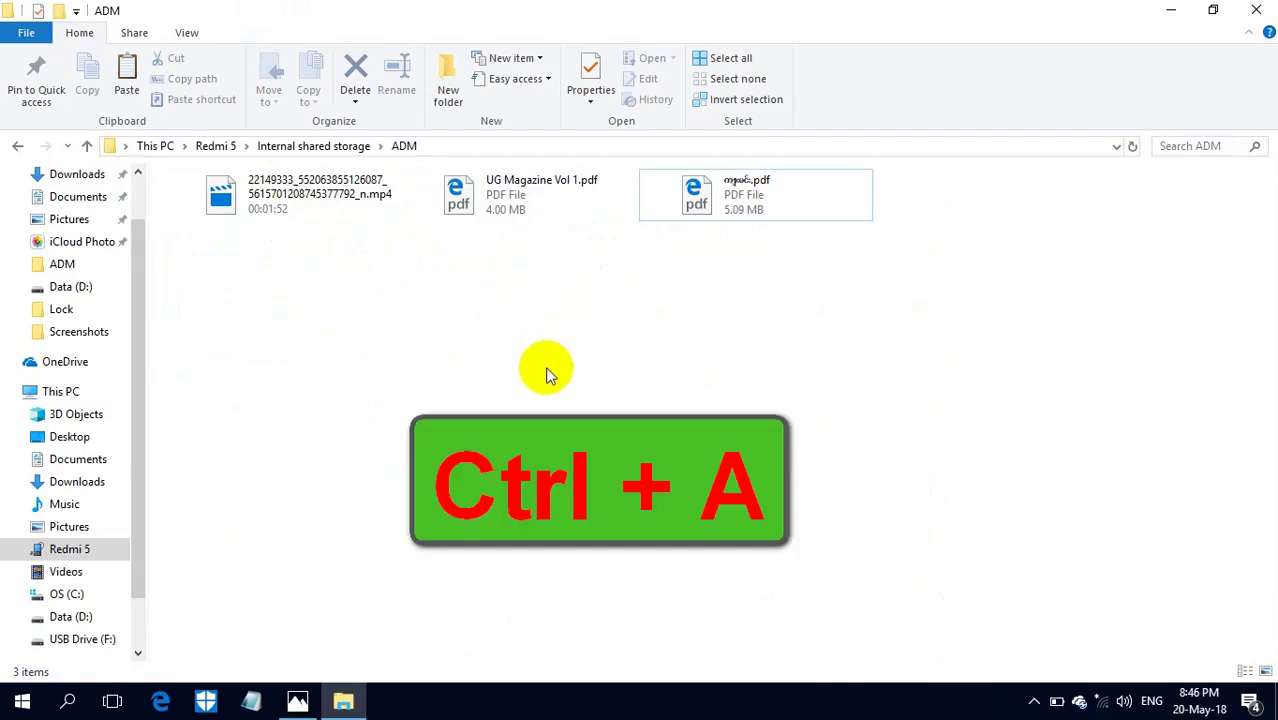
Copy all three files from the phone's ADM folder and paste them into the Data (D:) drive.
{"action": "key", "text": "ctrl+a"}
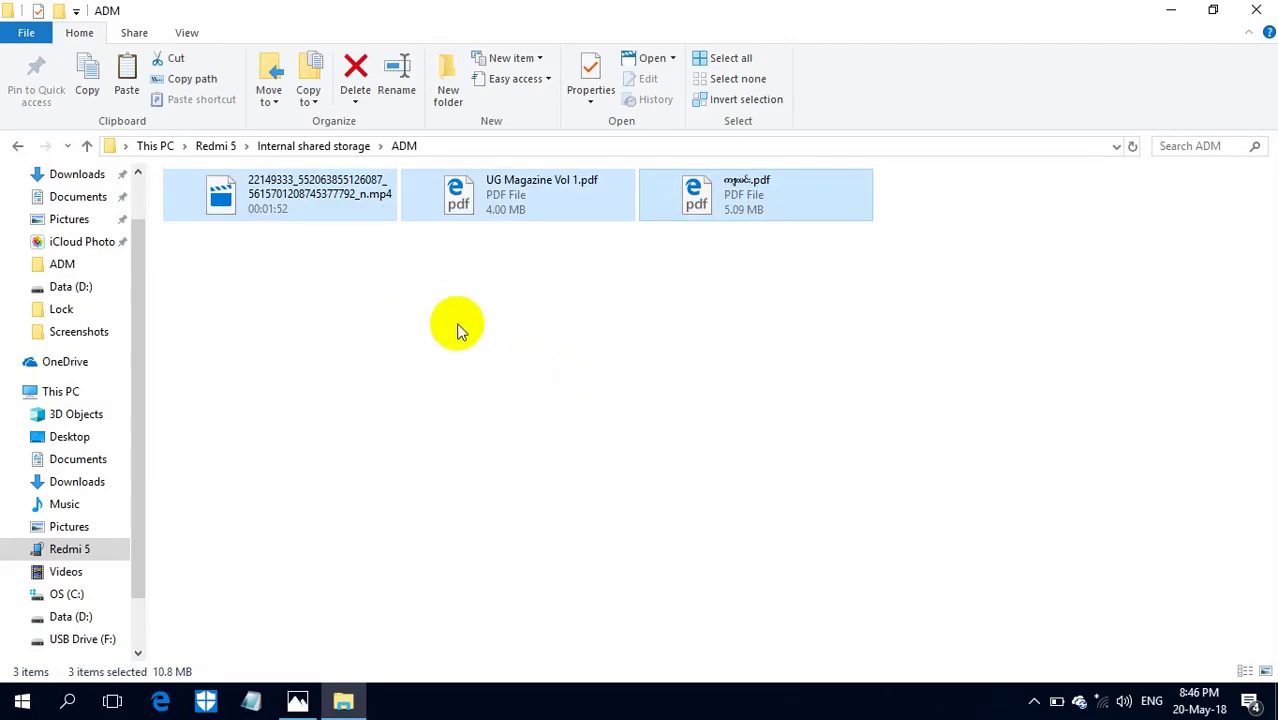
{"action": "key", "text": "ctrl+c"}
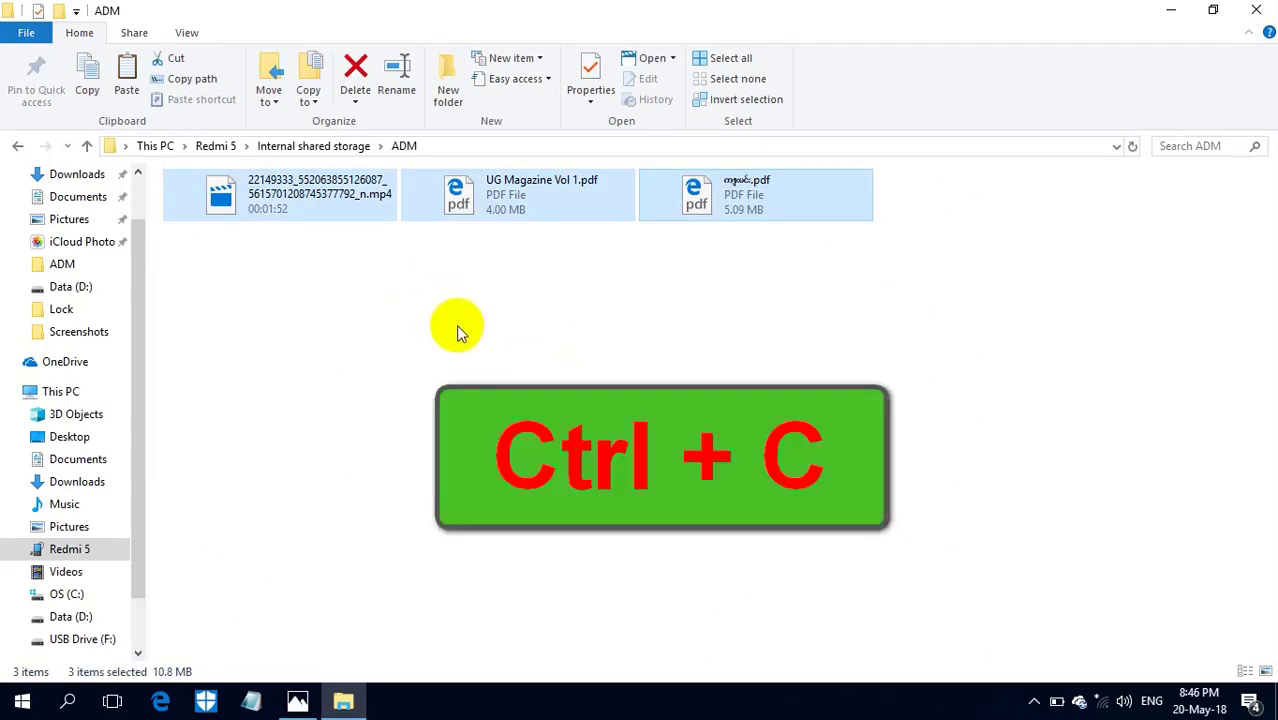
{"action": "left_click", "coordinate": [18, 148]}
{"action": "left_click", "coordinate": [18, 148]}
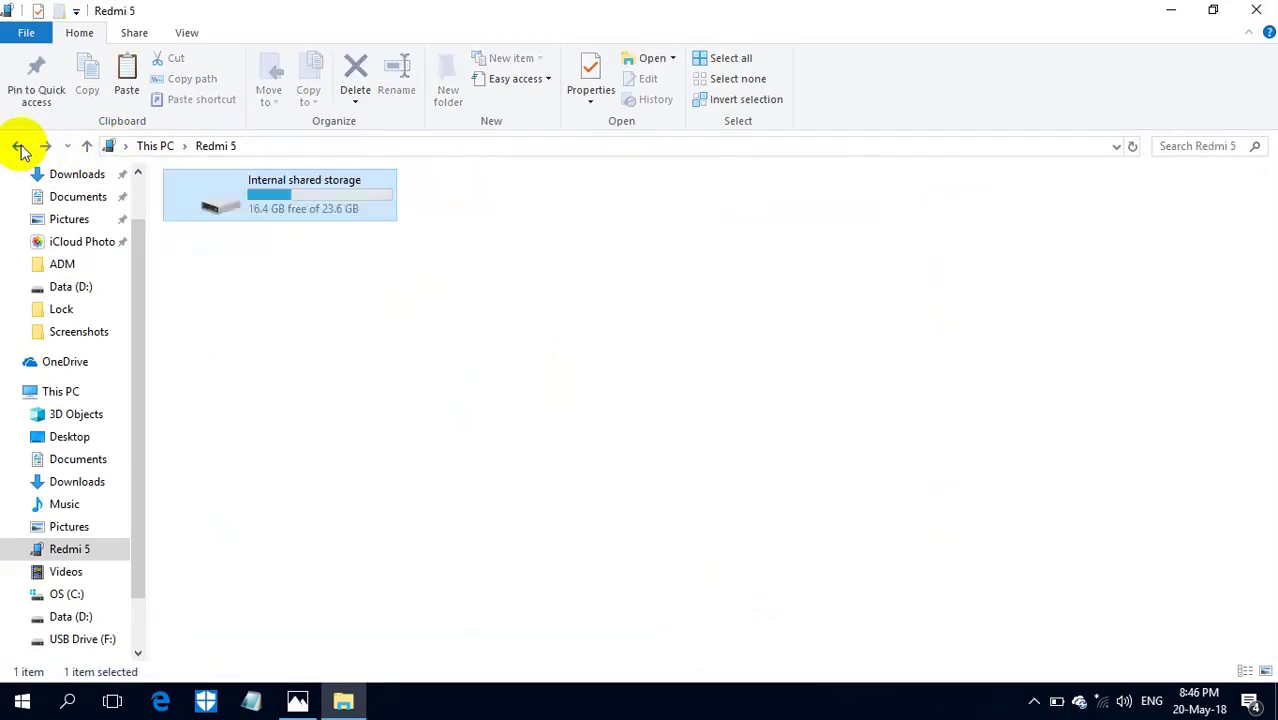
{"action": "left_click", "coordinate": [20, 148]}
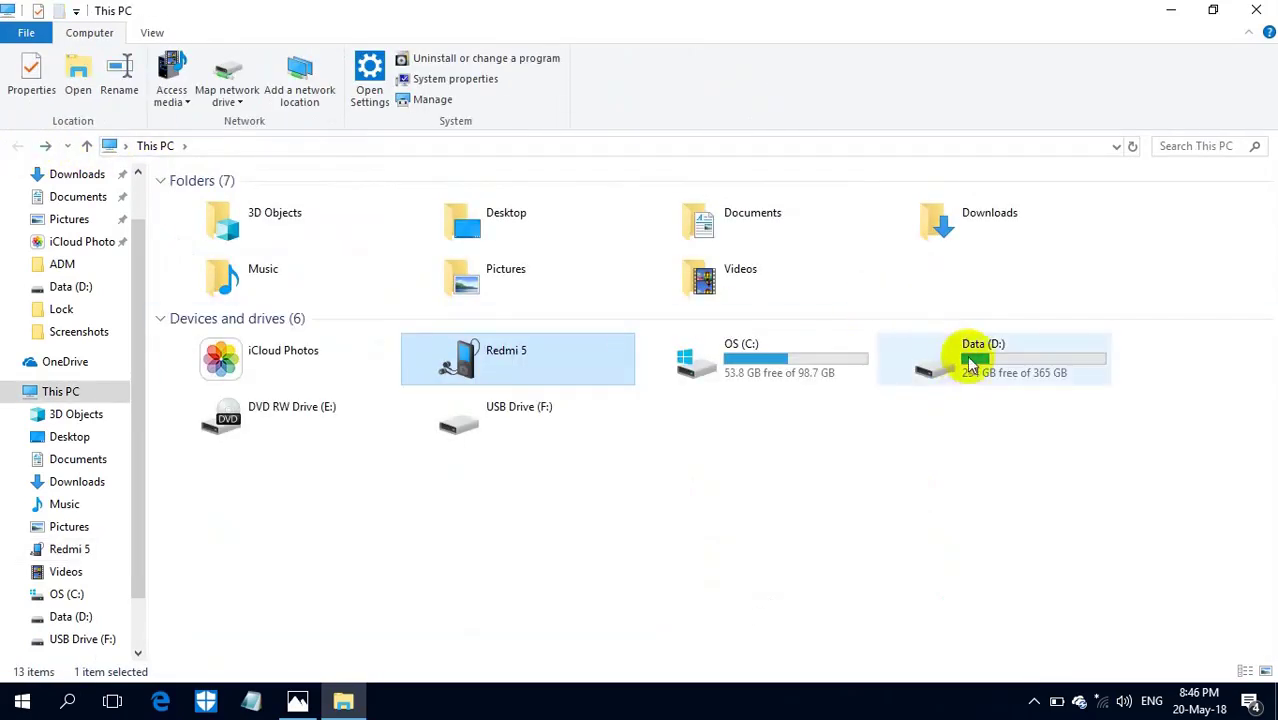
{"action": "double_click", "coordinate": [985, 352]}
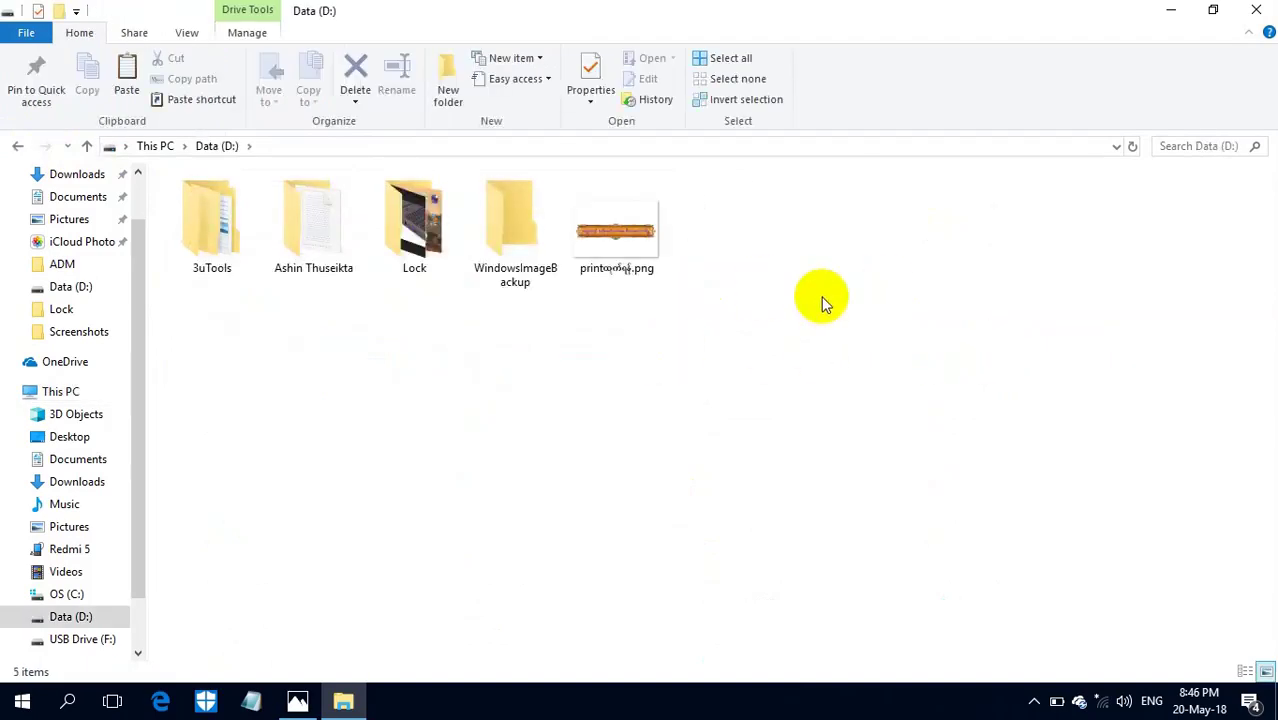
{"action": "key", "text": "ctrl+v"}
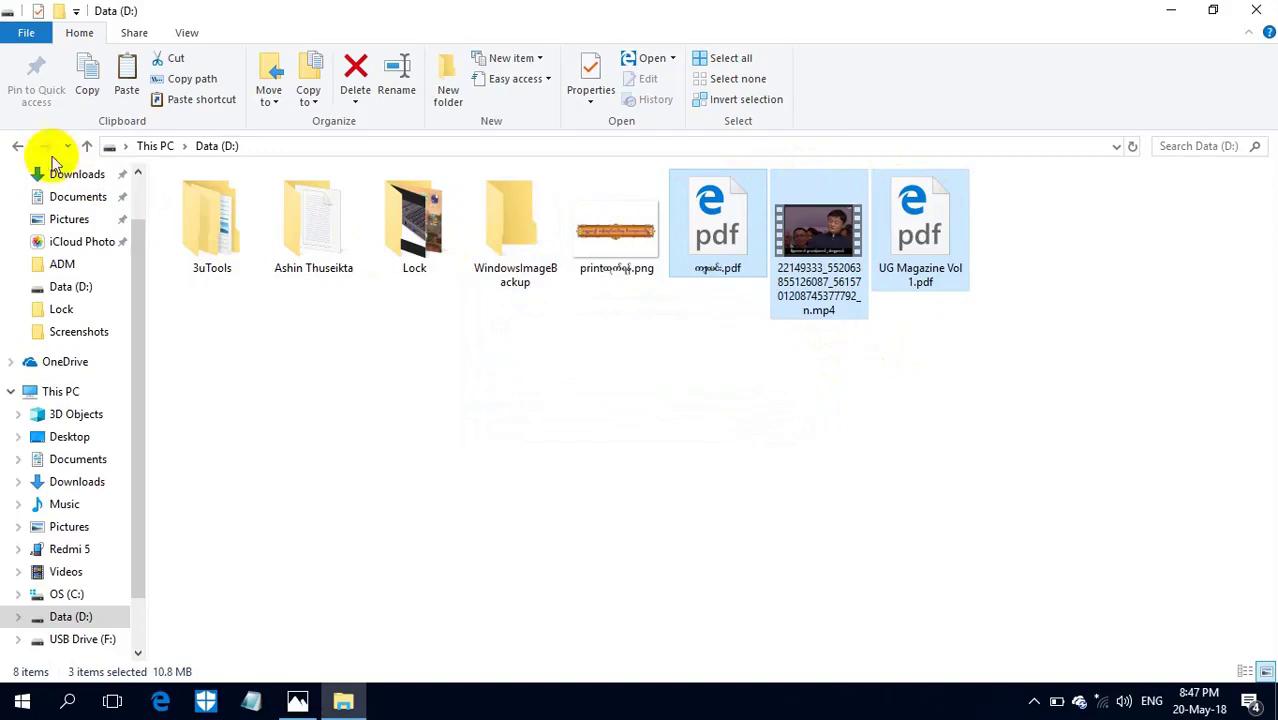
Return to This PC and minimize the file window to show the desktop.
{"action": "left_click", "coordinate": [18, 146]}
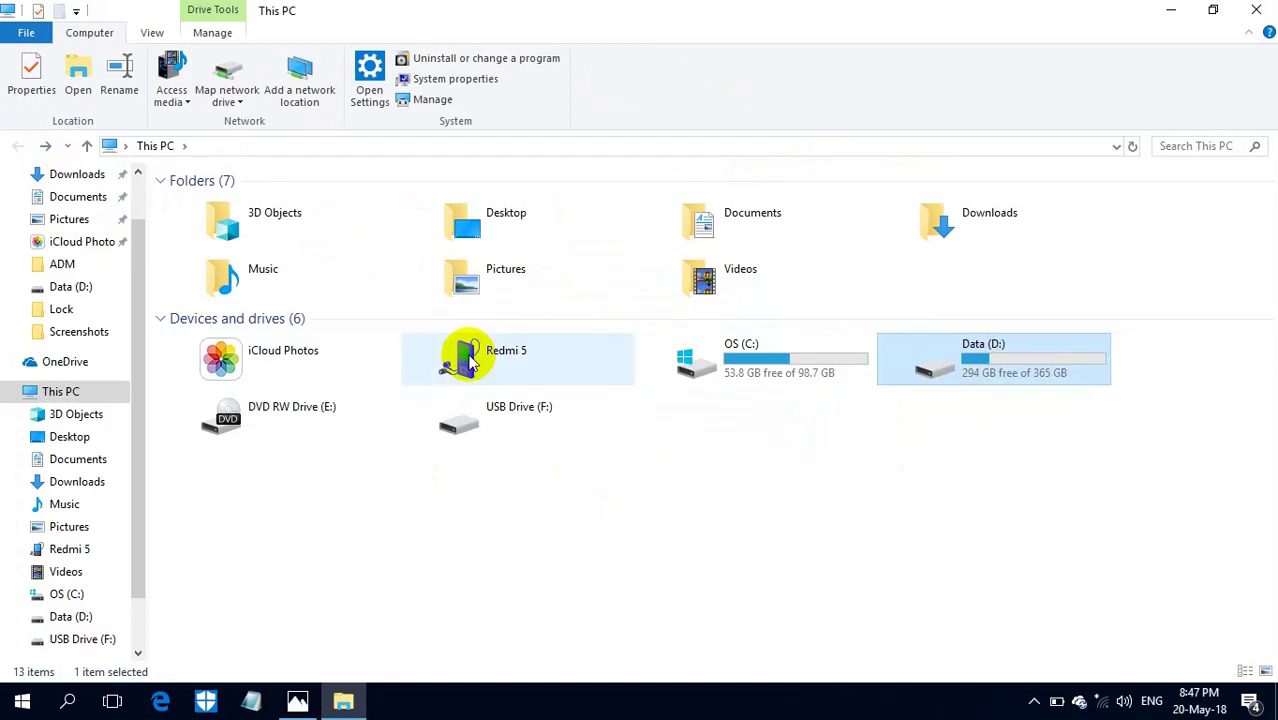
{"action": "left_click", "coordinate": [1171, 10]}
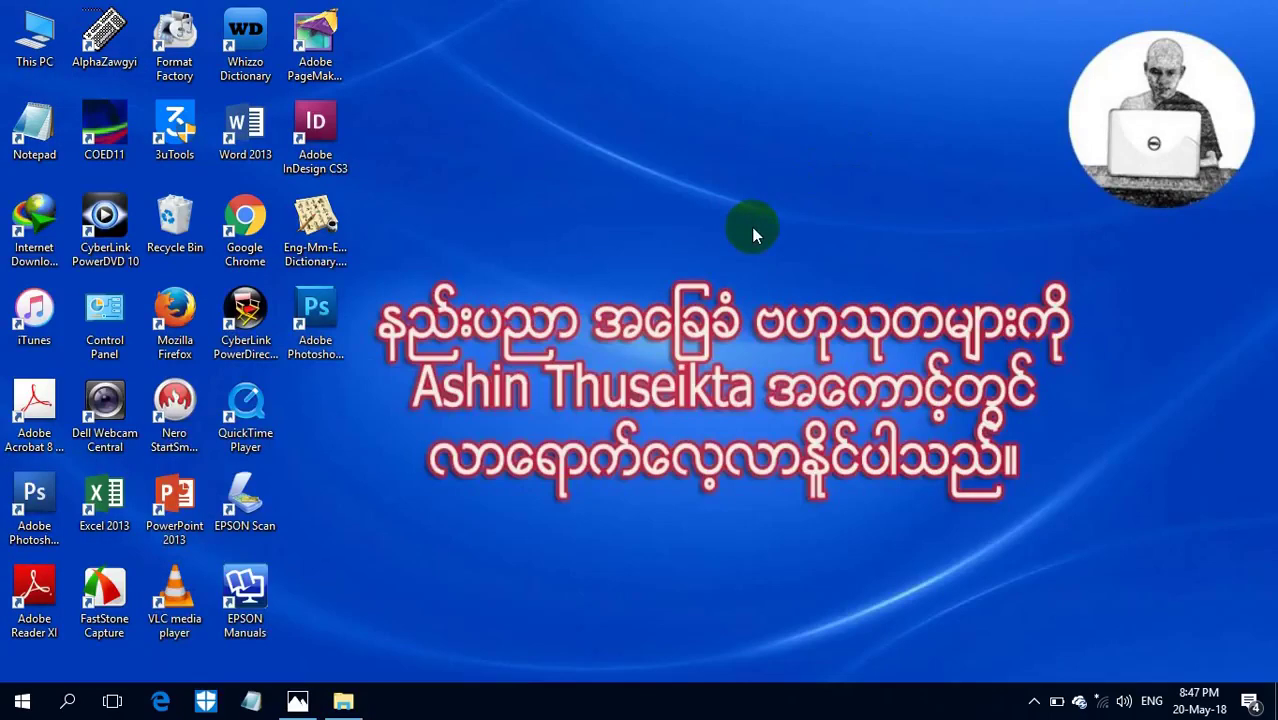